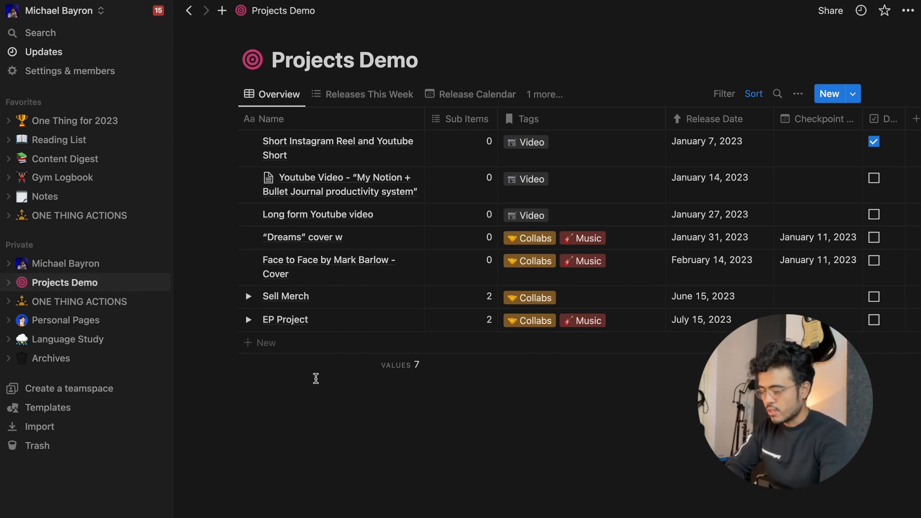
# Step: Hide the sidebar and look over all the project rows in the Overview table
pyautogui.hotkey('ctrl', '\\')
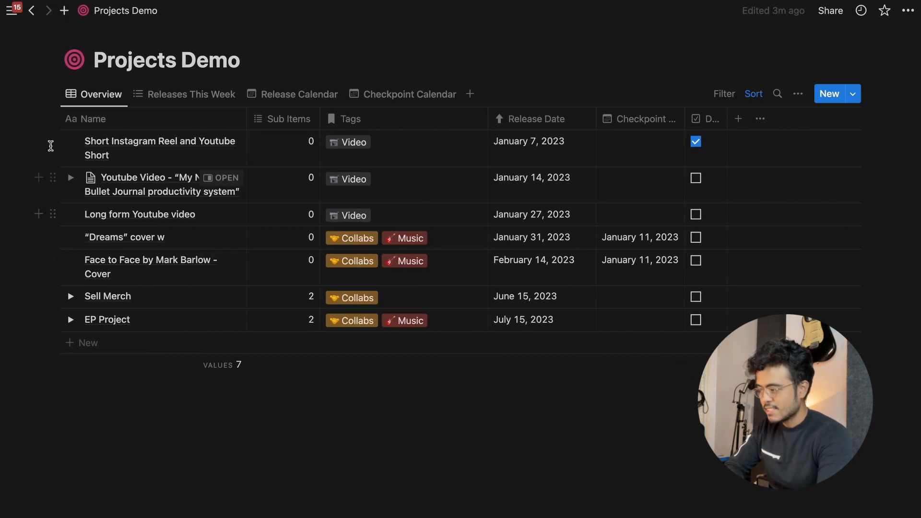
pyautogui.moveTo(27, 154); pyautogui.dragTo(117, 342)
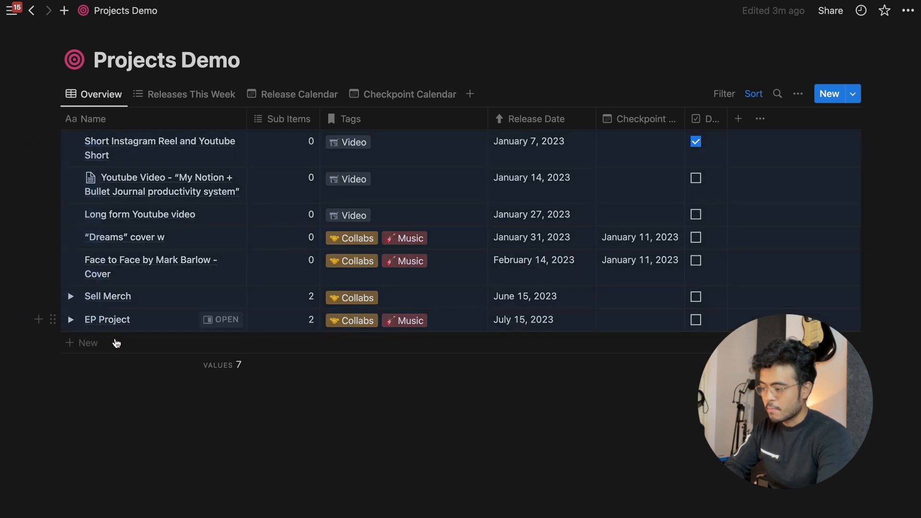
pyautogui.click(121, 396)
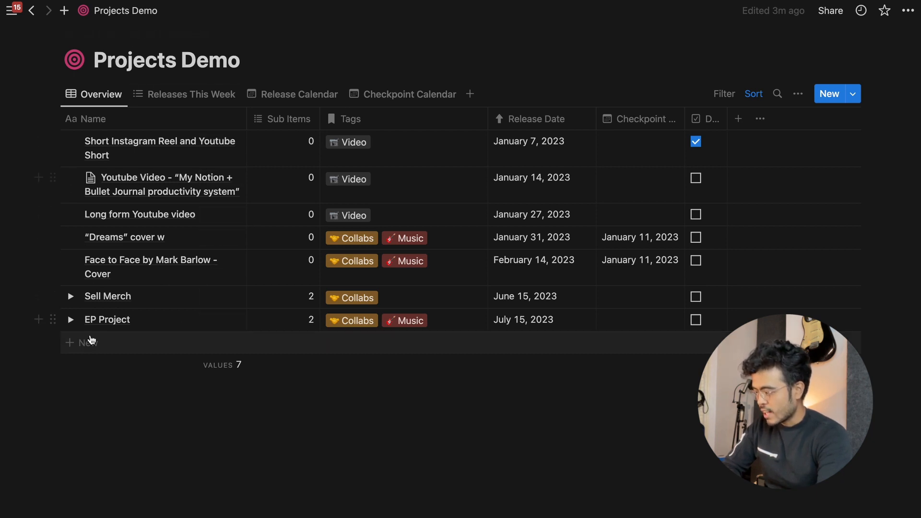
# Step: Add a row named "New Project" at the end of the Overview table
pyautogui.click(106, 340)
pyautogui.write('nEW p')
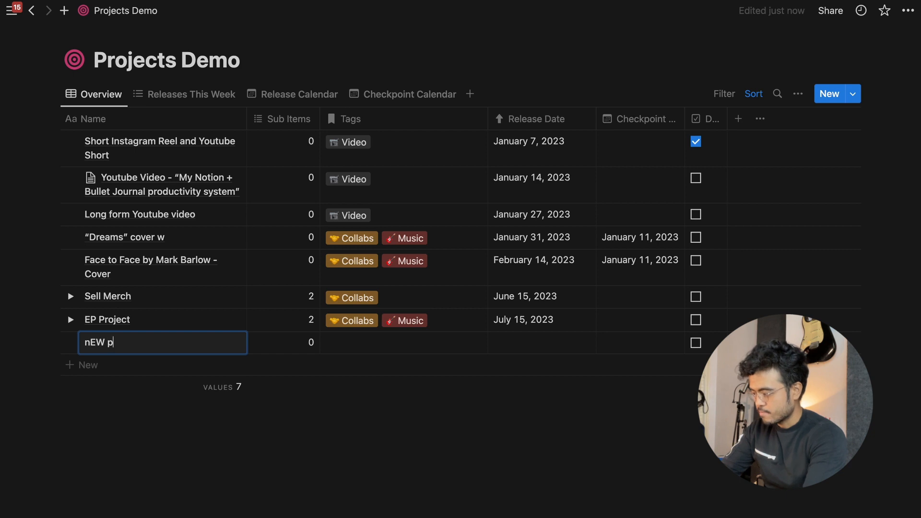
pyautogui.press('BackSpace')
pyautogui.press('BackSpace')
pyautogui.press('BackSpace')
pyautogui.press('BackSpace')
pyautogui.press('BackSpace')
pyautogui.press('BackSpace')
pyautogui.press('BackSpace')
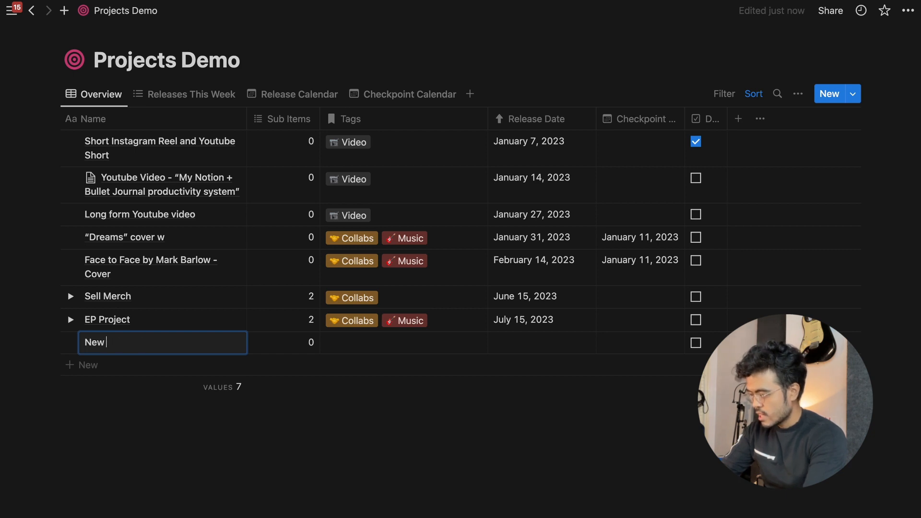
pyautogui.write('Project')
pyautogui.press('Tab')
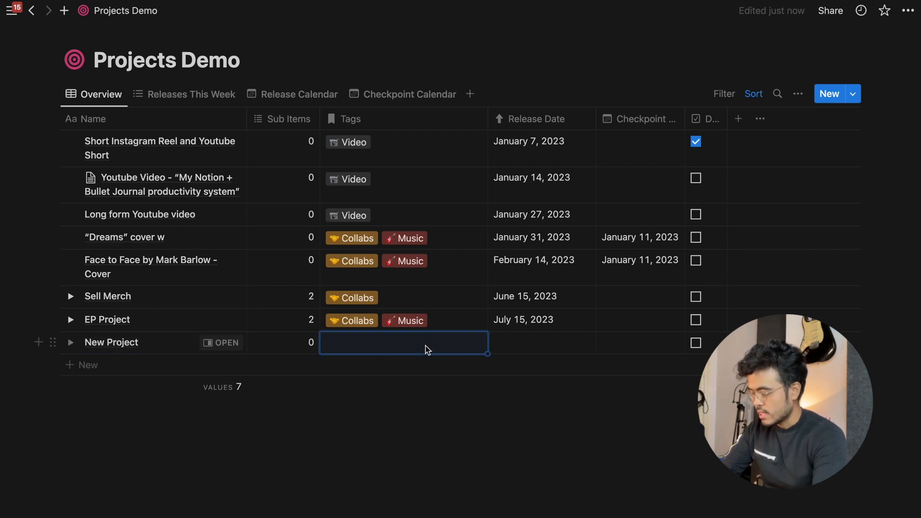
# Step: Tag New Project as Video and set its release date to January 21, 2023
pyautogui.press('Escape')
pyautogui.click(426, 339)
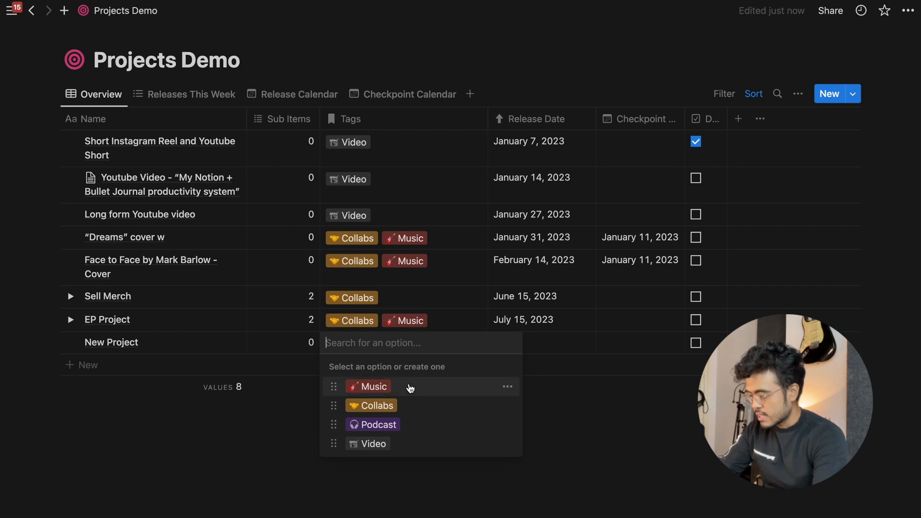
pyautogui.click(380, 446)
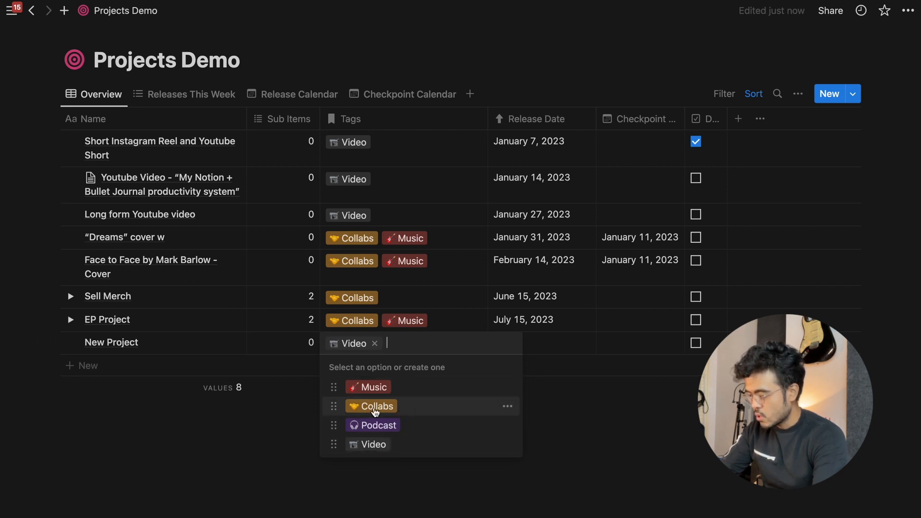
pyautogui.press('Escape')
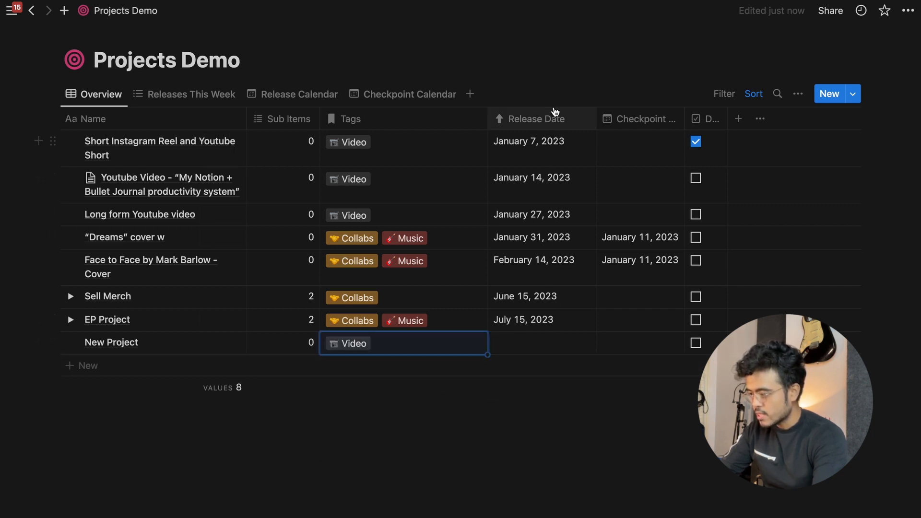
pyautogui.click(520, 343)
pyautogui.click(643, 331)
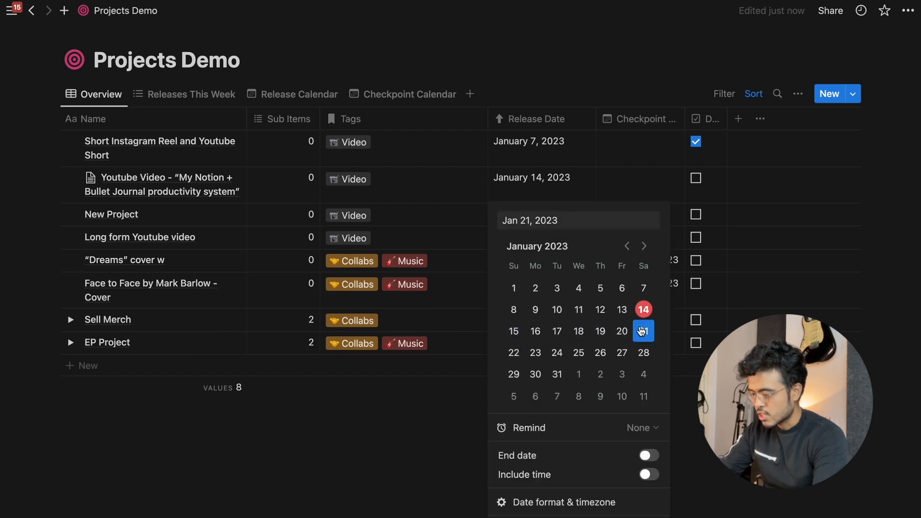
pyautogui.click(386, 398)
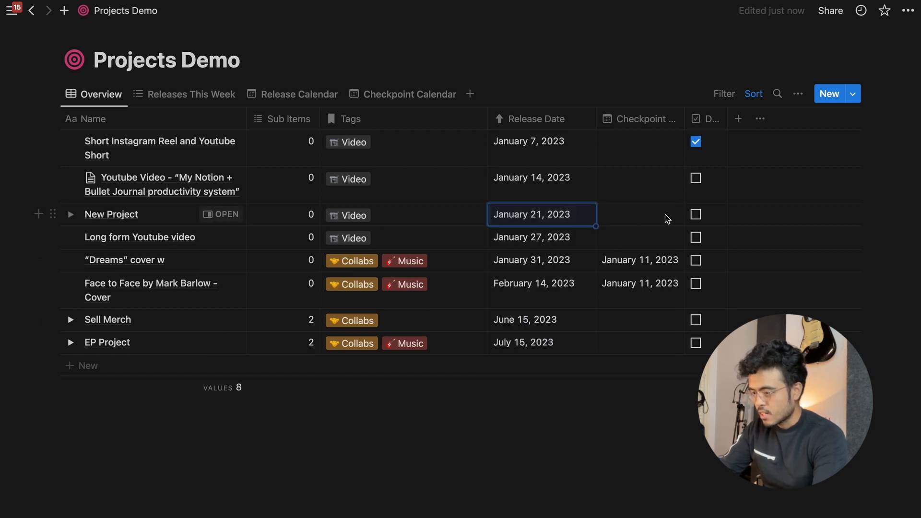
# Step: Widen the Done column to fit its full name, and check and uncheck New Project's Done checkbox
pyautogui.moveTo(727, 120); pyautogui.dragTo(751, 123)
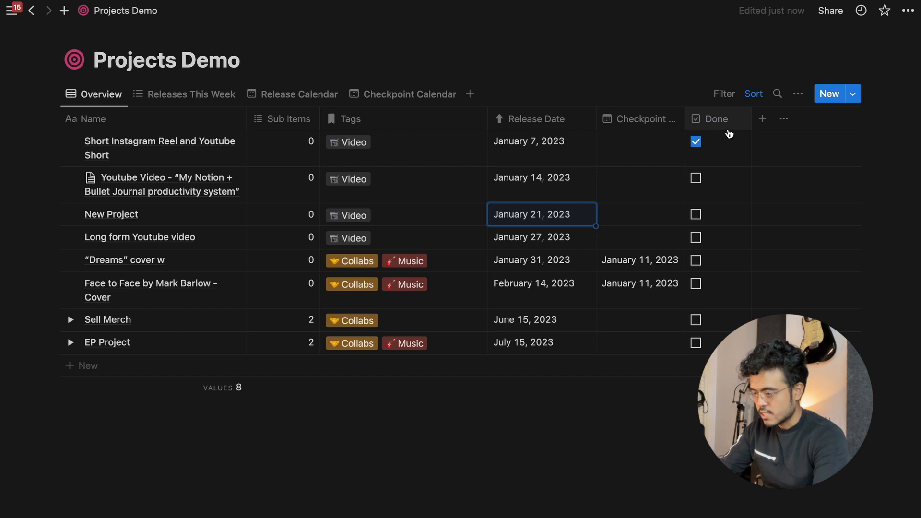
pyautogui.click(696, 215)
pyautogui.click(696, 215)
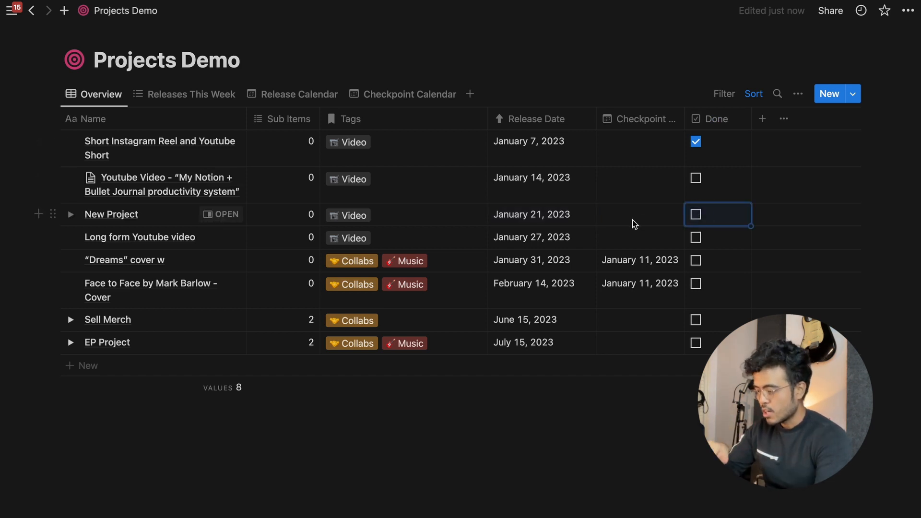
# Step: Look through the Releases This Week, Release Calendar and Checkpoint Calendar views, and return to the Overview table
pyautogui.click(198, 95)
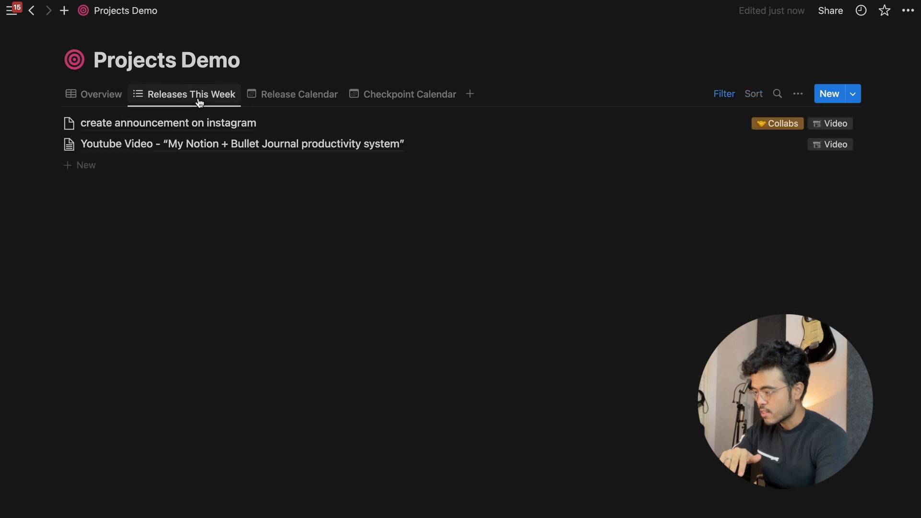
pyautogui.click(267, 95)
pyautogui.click(409, 97)
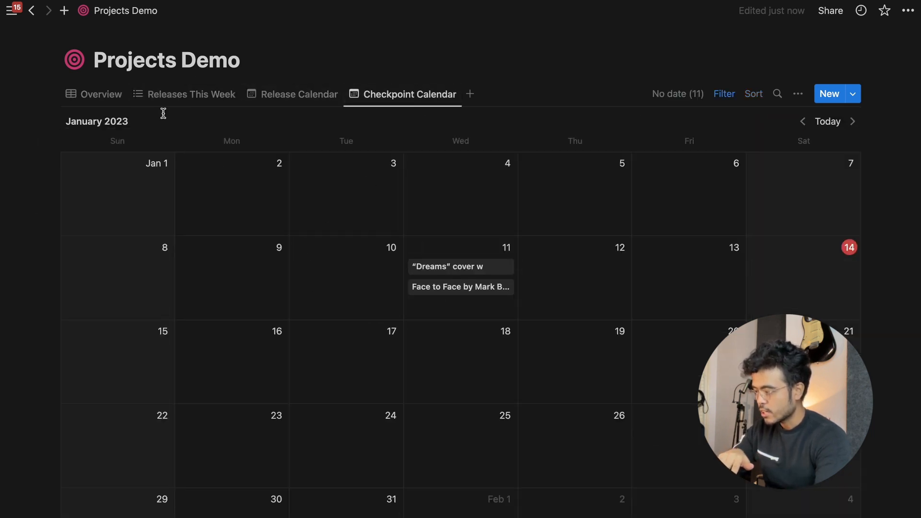
pyautogui.click(120, 98)
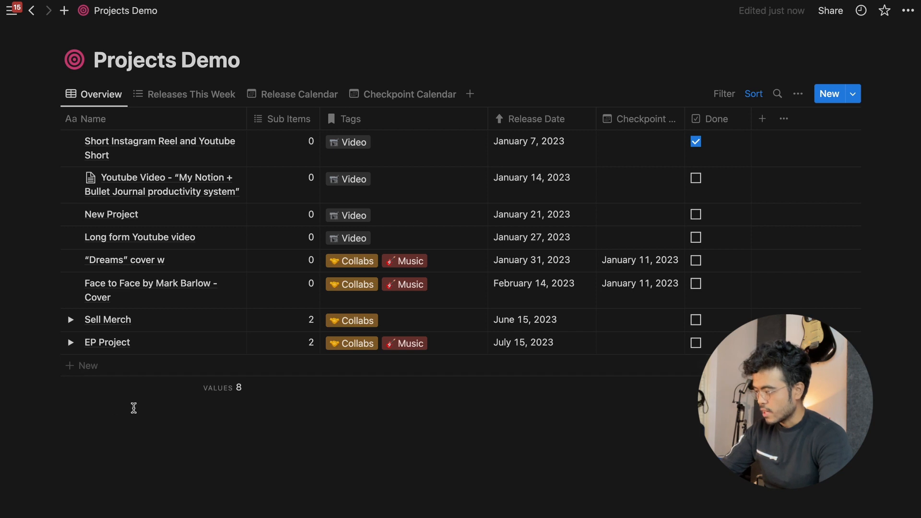
# Step: Create a new private page titled "Projects Demo 2" and start it as an empty page
pyautogui.hotkey('ctrl', '\\')
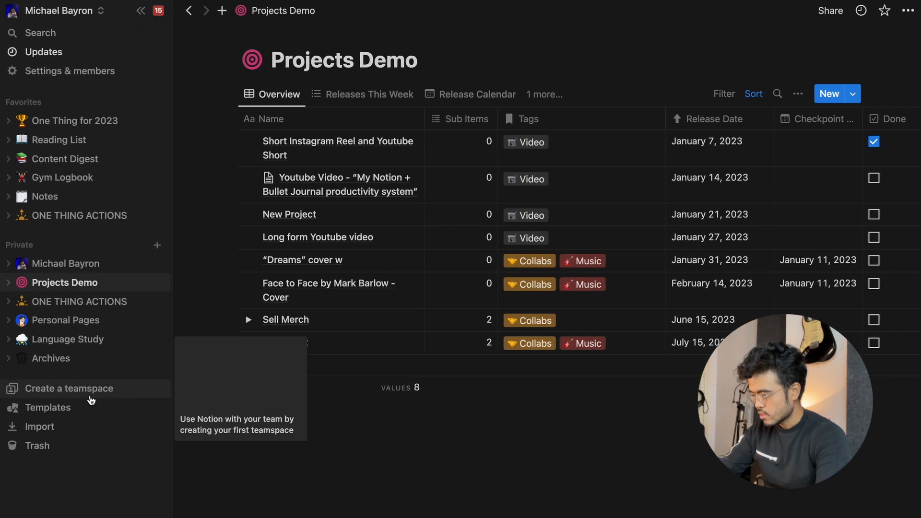
pyautogui.click(157, 248)
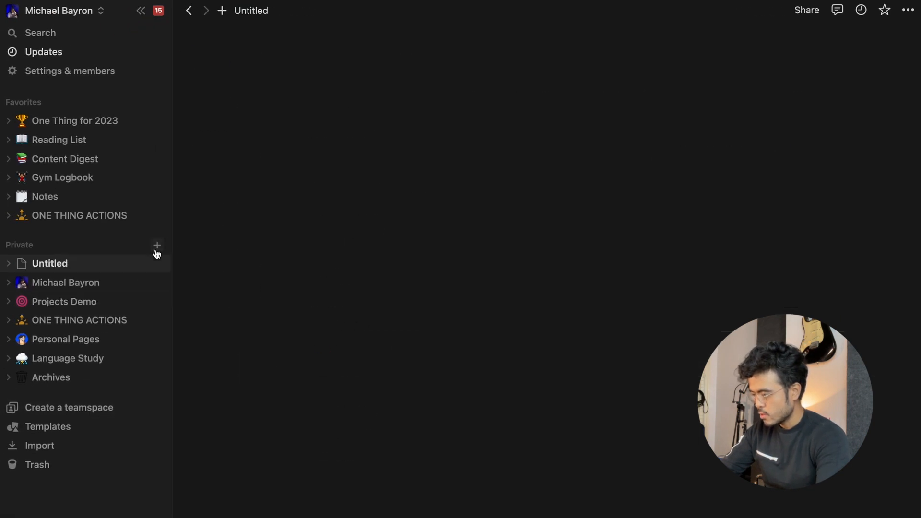
pyautogui.click(172, 276)
pyautogui.write('Projects')
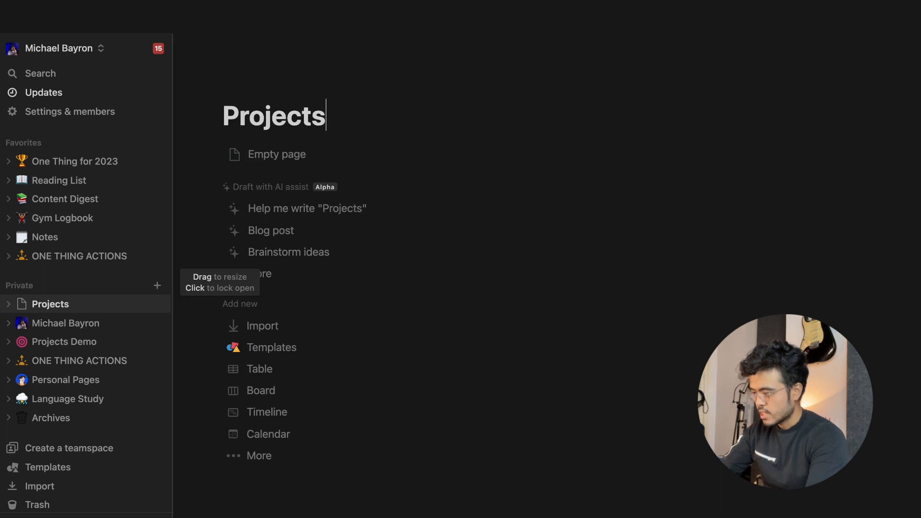
pyautogui.write(' Demo 2')
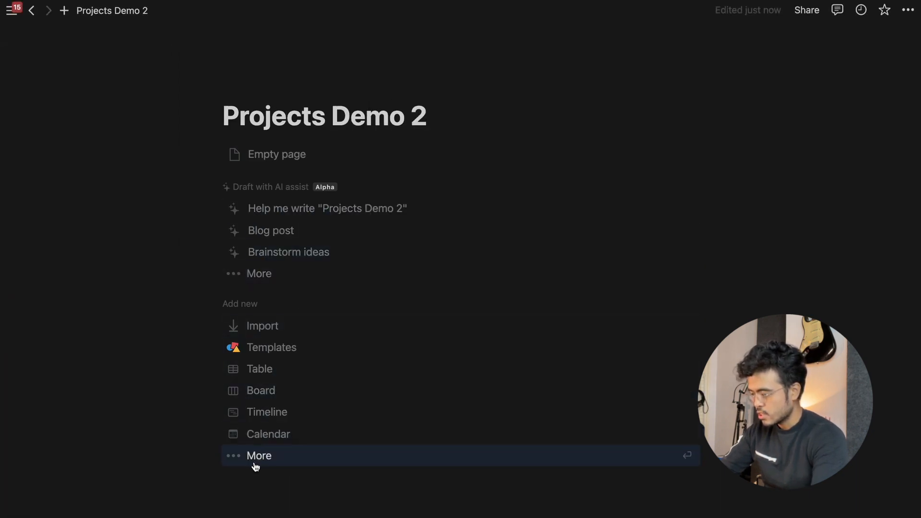
pyautogui.click(287, 156)
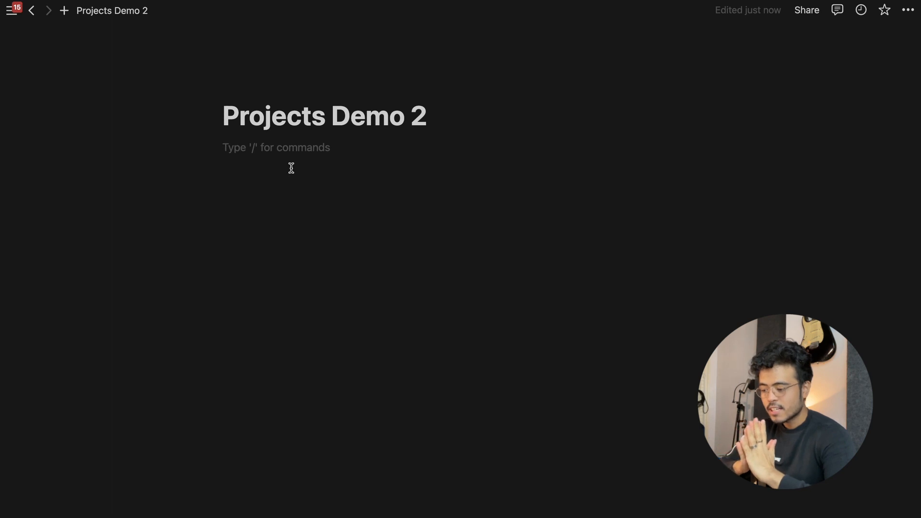
# Step: Browse the block types available for the page, from AI assist to basic blocks, and dismiss the list without inserting anything
pyautogui.write('/')
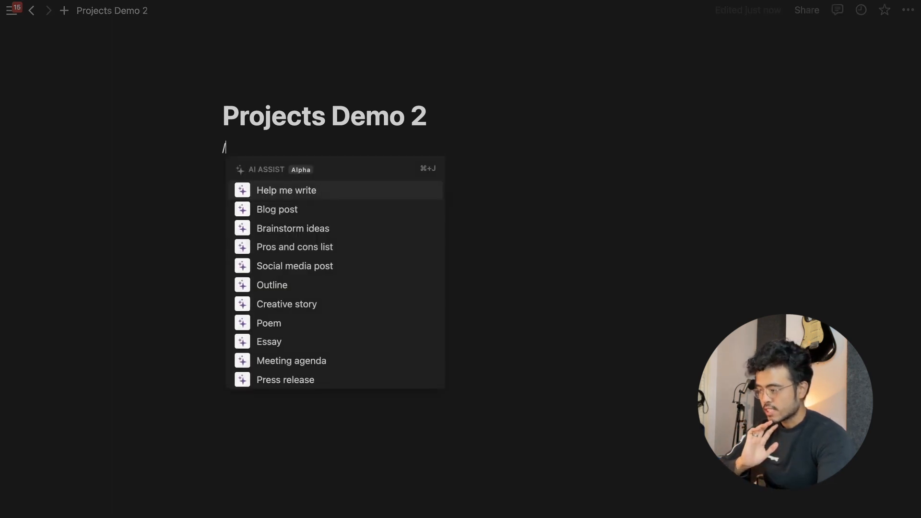
pyautogui.scroll(-5, 319, 267)
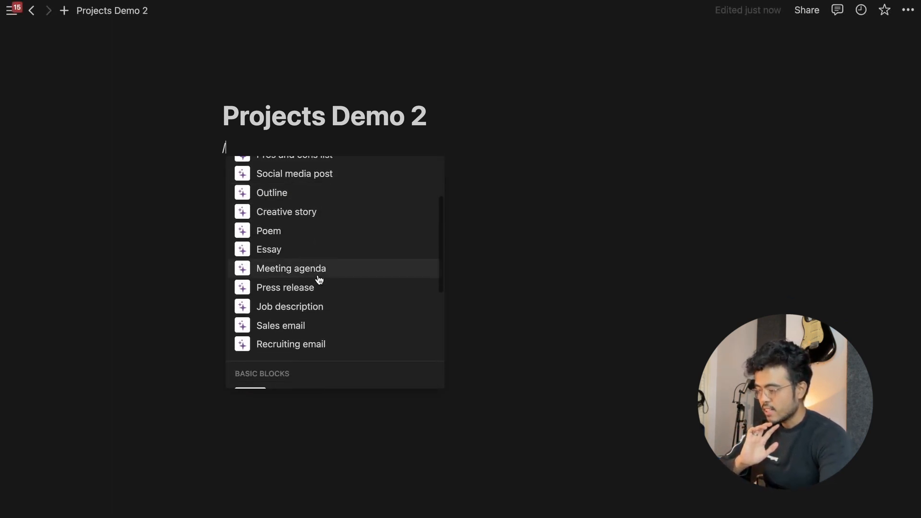
pyautogui.scroll(5, 319, 277)
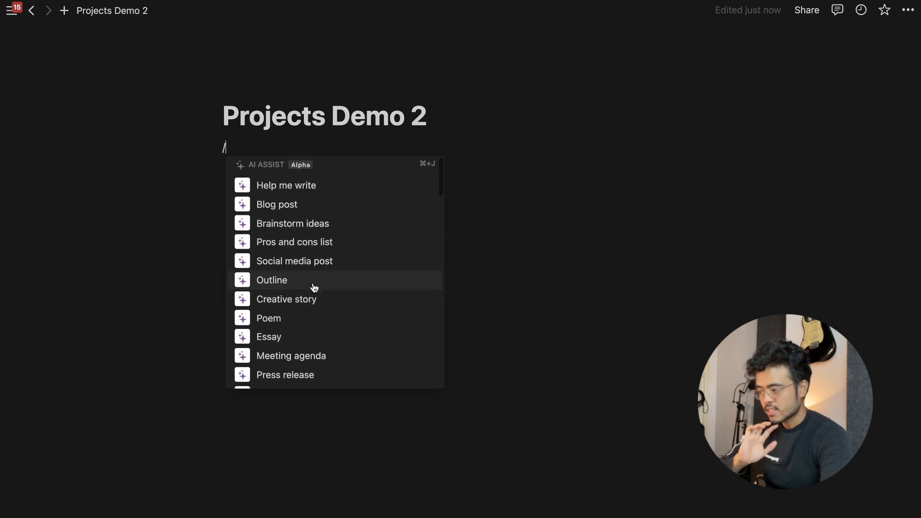
pyautogui.scroll(-4, 349, 226)
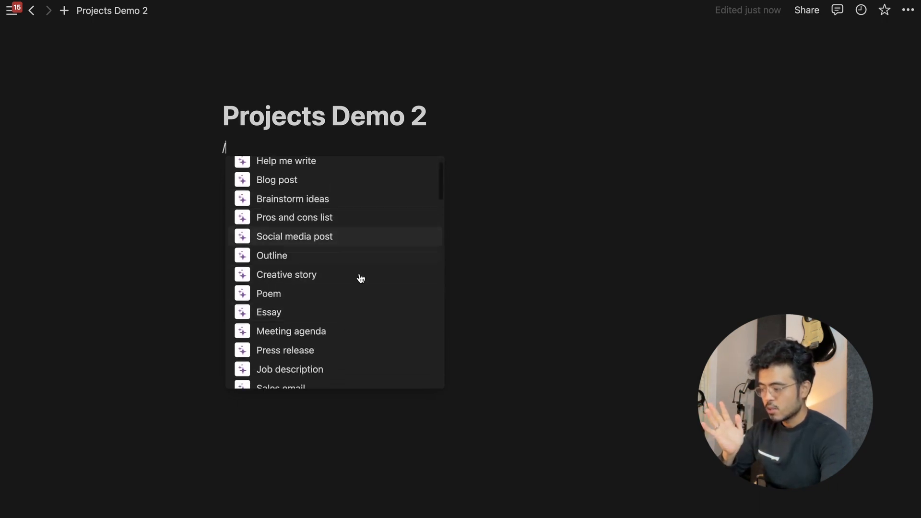
pyautogui.scroll(-5, 319, 376)
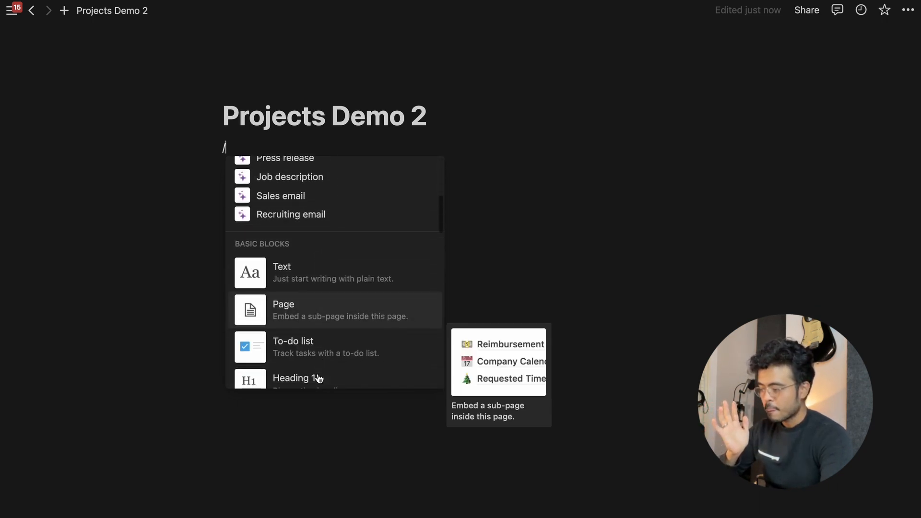
pyautogui.scroll(-3, 307, 278)
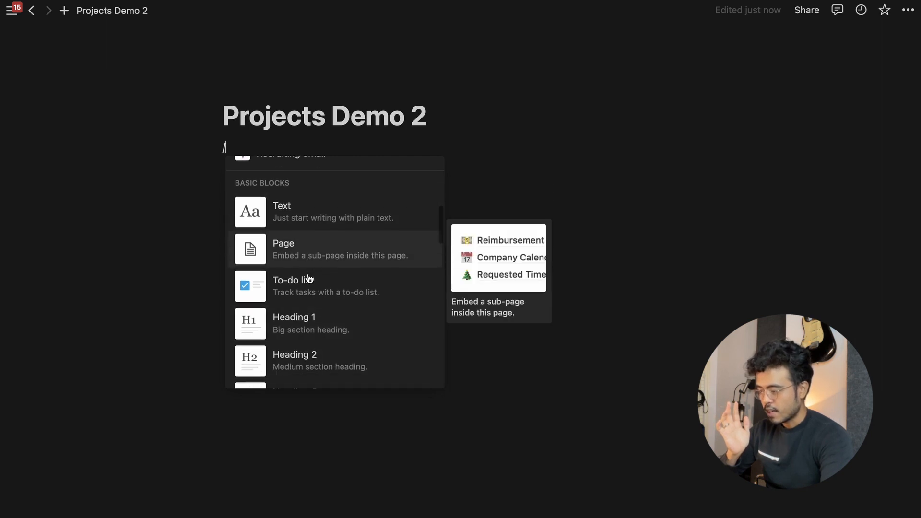
pyautogui.scroll(-5, 310, 317)
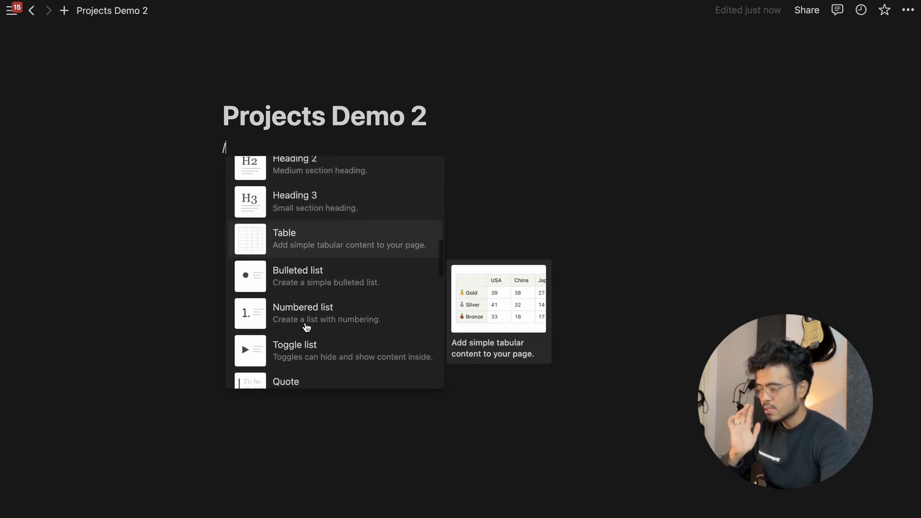
pyautogui.scroll(-2, 328, 288)
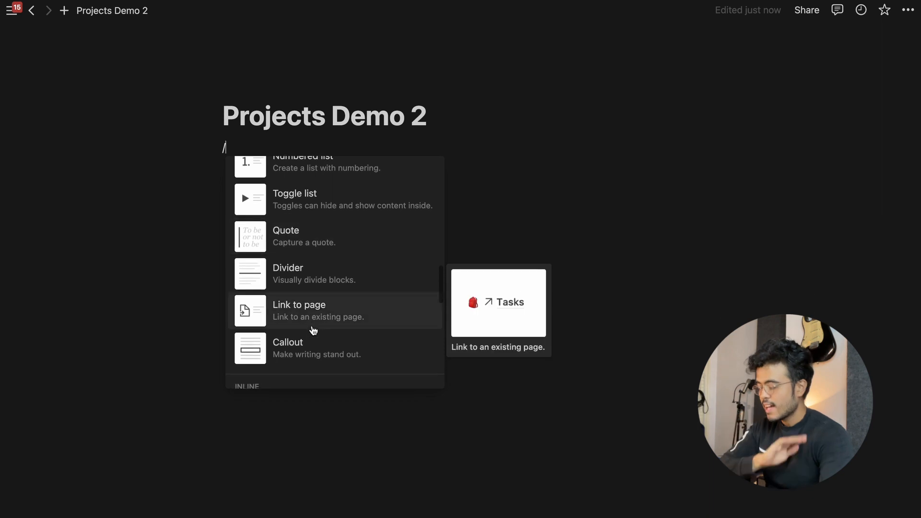
pyautogui.click(365, 134)
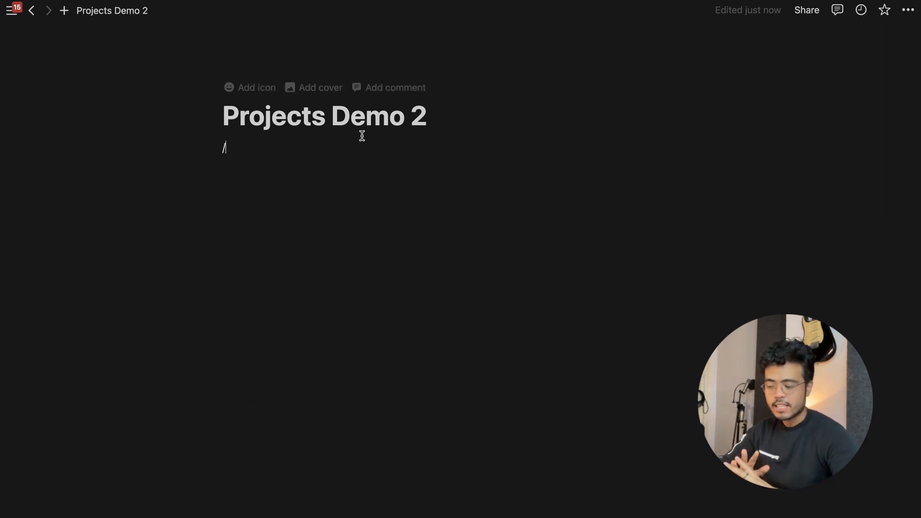
pyautogui.press('BackSpace')
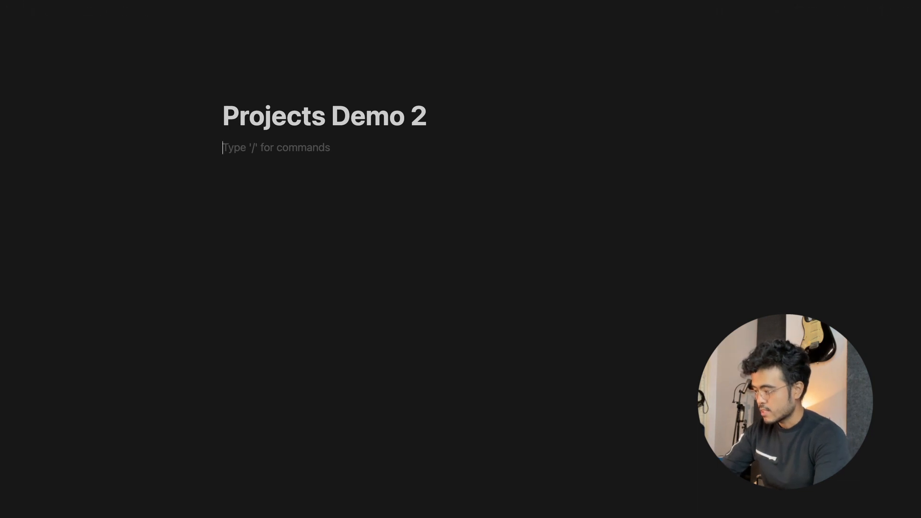
# Step: Insert an inline database on the page and title it "Projects Demo 2"
pyautogui.write('/database')
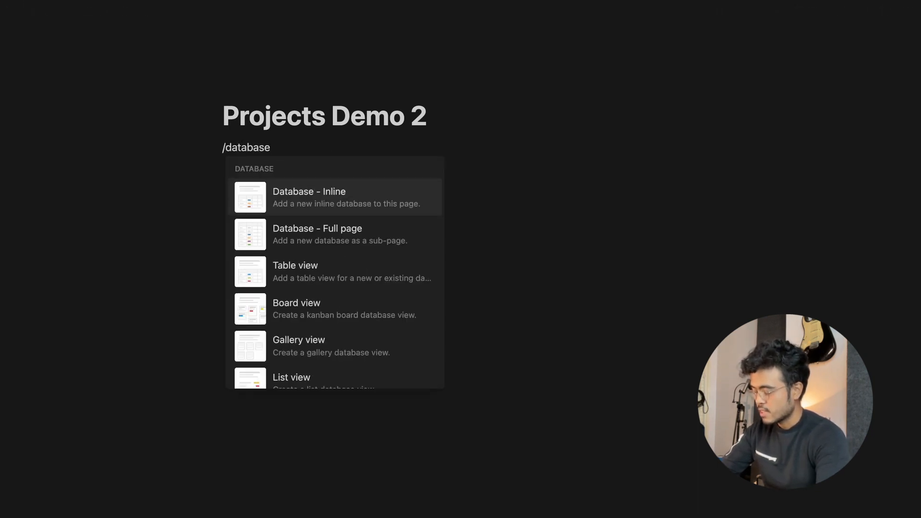
pyautogui.press('Down')
pyautogui.press('Up')
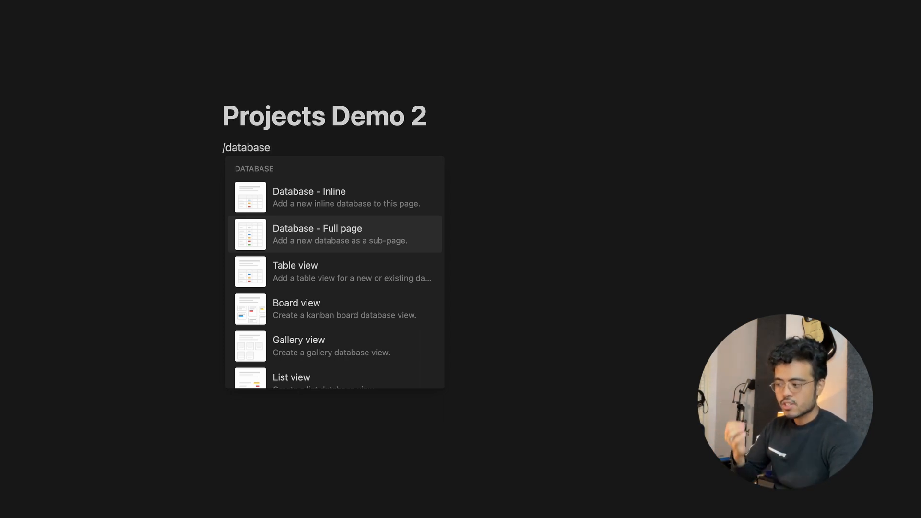
pyautogui.press('Up')
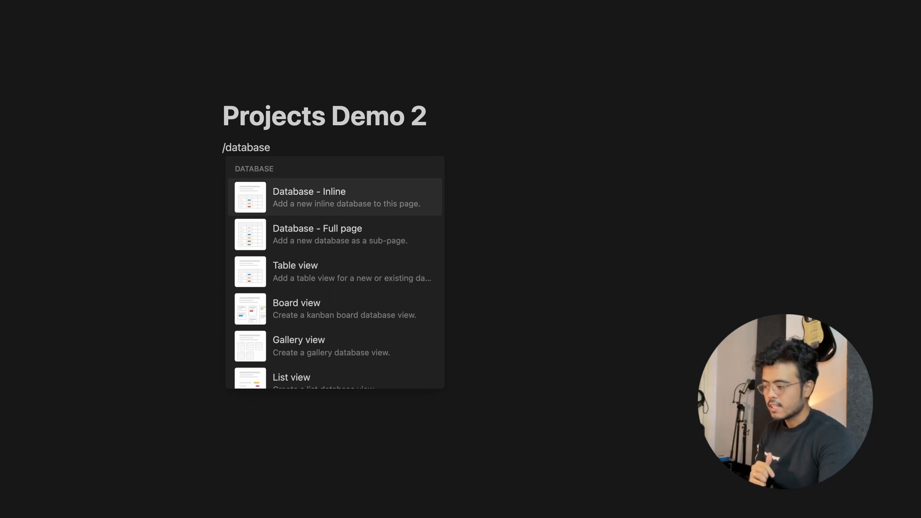
pyautogui.press('Return')
pyautogui.write('P')
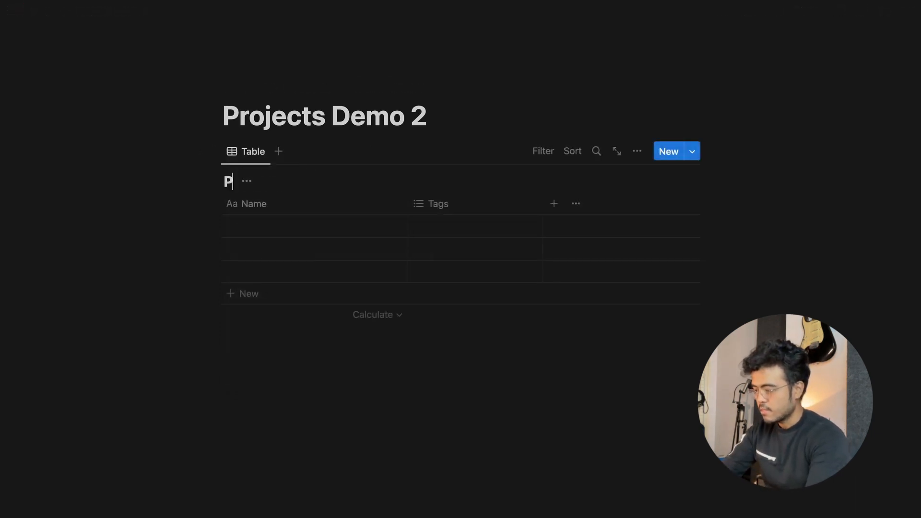
pyautogui.write('rojects Demo 2')
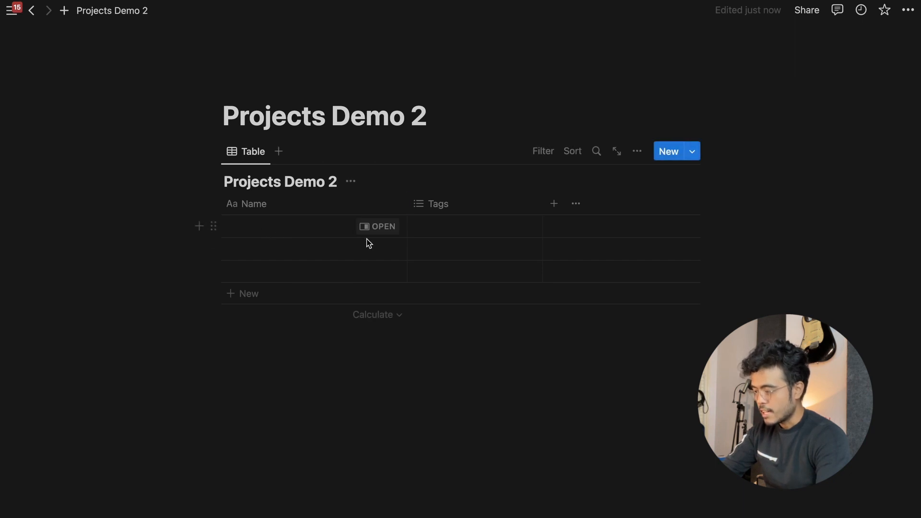
# Step: Create the tag options Video, Music, Collab and Podcast in the first row's Tags cell
pyautogui.click(261, 228)
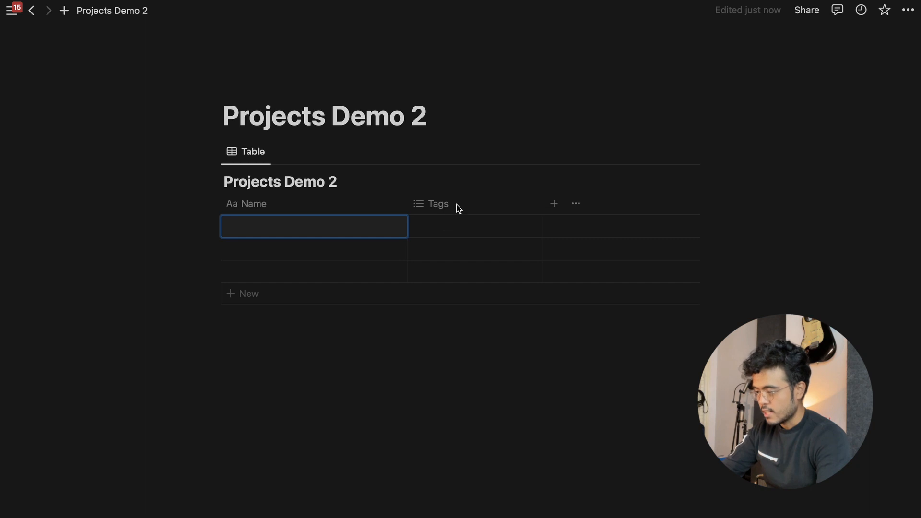
pyautogui.press('Escape')
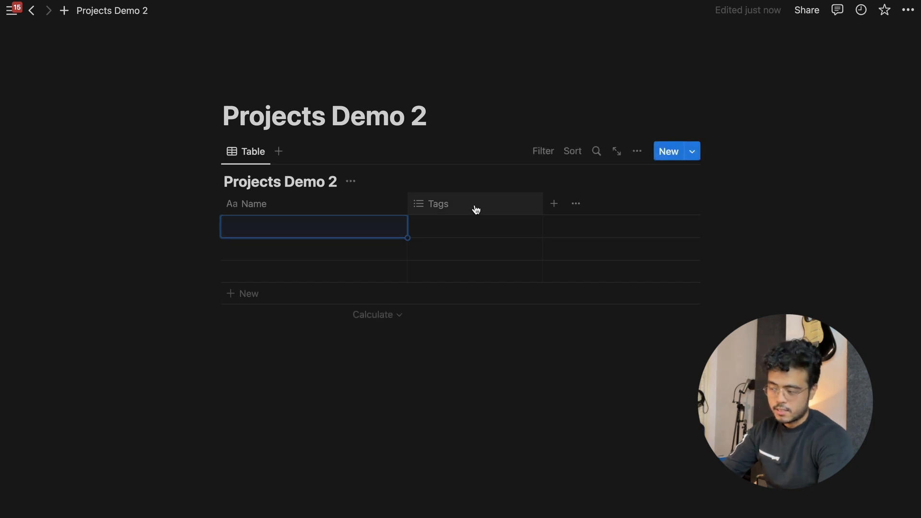
pyautogui.click(455, 229)
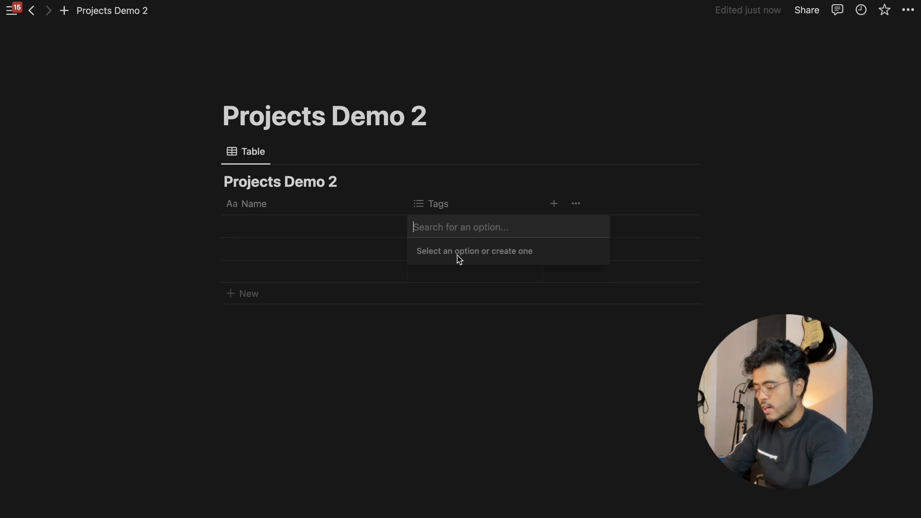
pyautogui.write('Video')
pyautogui.press('Return')
pyautogui.write('Music')
pyautogui.press('BackSpace')
pyautogui.press('BackSpace')
pyautogui.press('BackSpace')
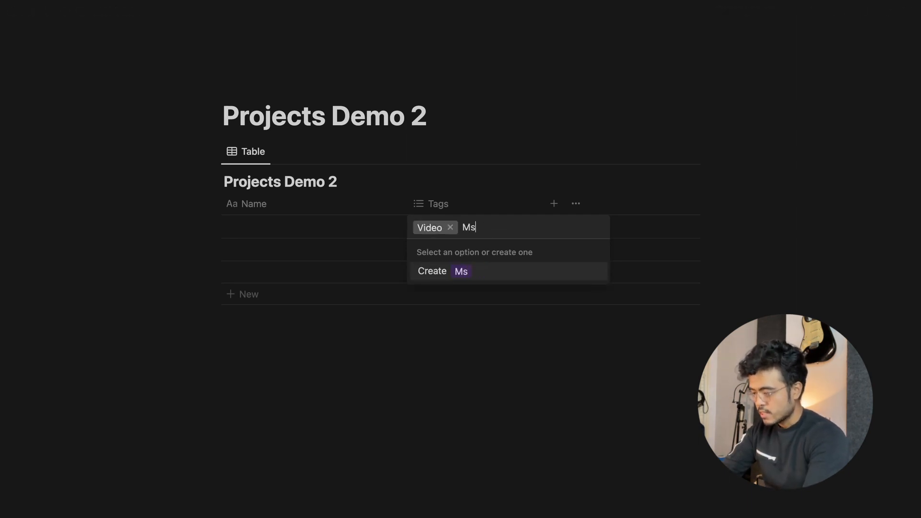
pyautogui.write('sic')
pyautogui.press('Return')
pyautogui.write('Collab')
pyautogui.press('Return')
pyautogui.write('Podcast')
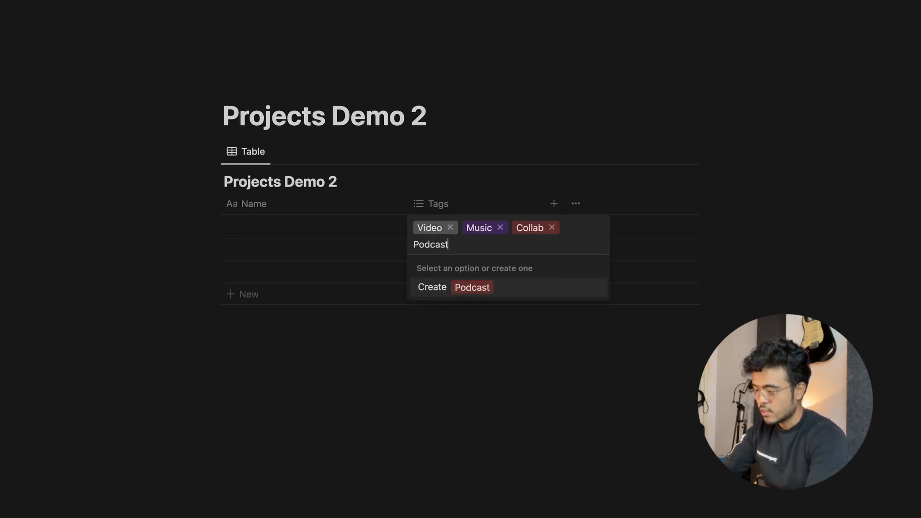
pyautogui.press('Return')
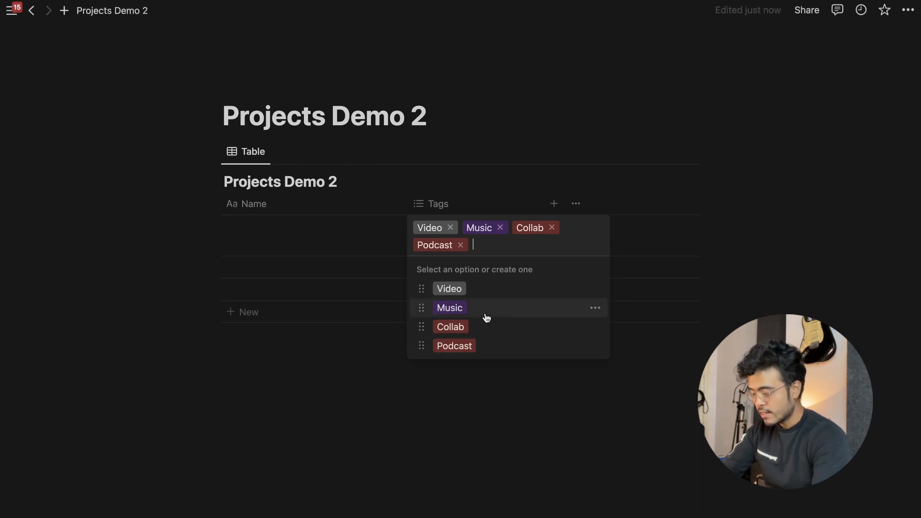
# Step: Create one more tag option named Sponsor, preceded by the raised-hands emoji, in the first row's Tags cell
pyautogui.press('ctrl+super+space')
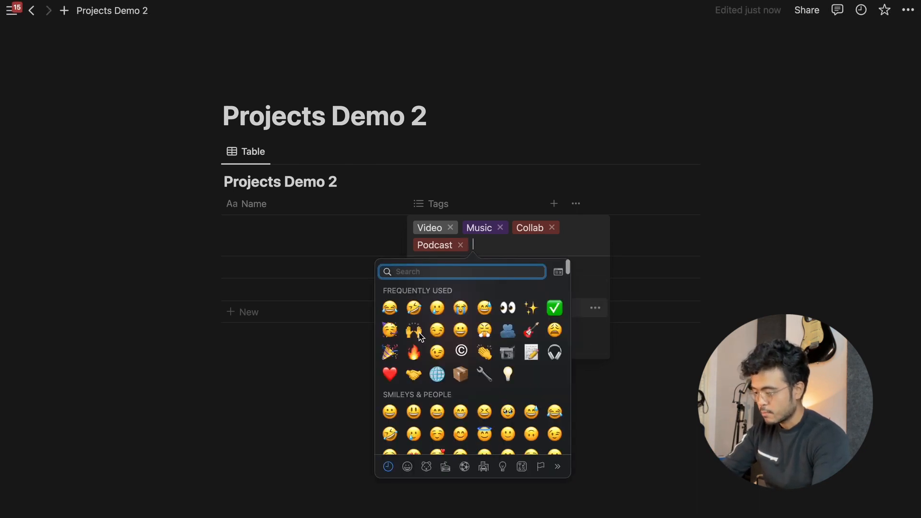
pyautogui.press('Return')
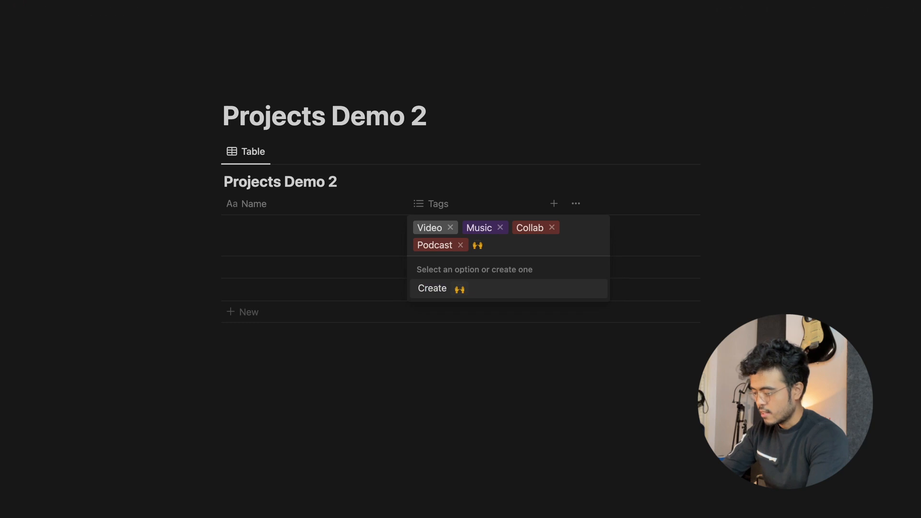
pyautogui.write('s')
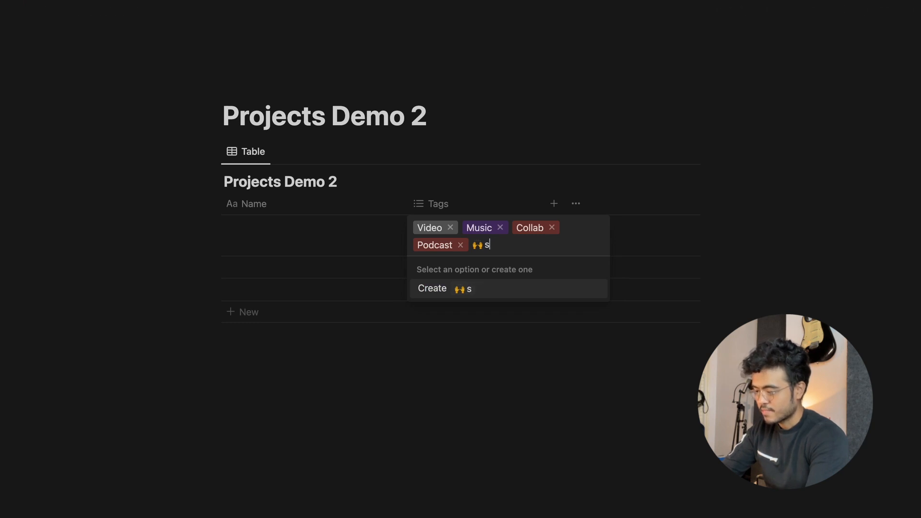
pyautogui.write('pon')
pyautogui.press('BackSpace')
pyautogui.press('BackSpace')
pyautogui.press('BackSpace')
pyautogui.press('BackSpace')
pyautogui.write('Sp')
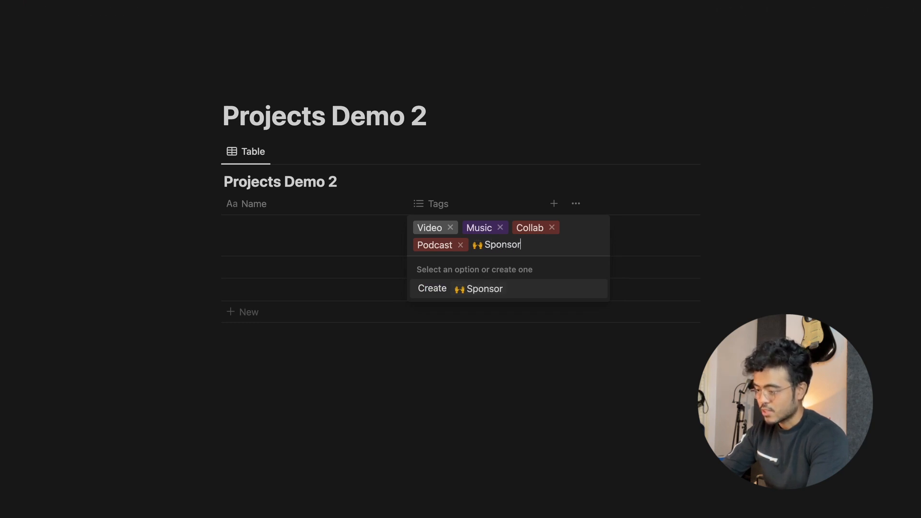
pyautogui.write('onsor')
pyautogui.press('Return')
pyautogui.press('Escape')
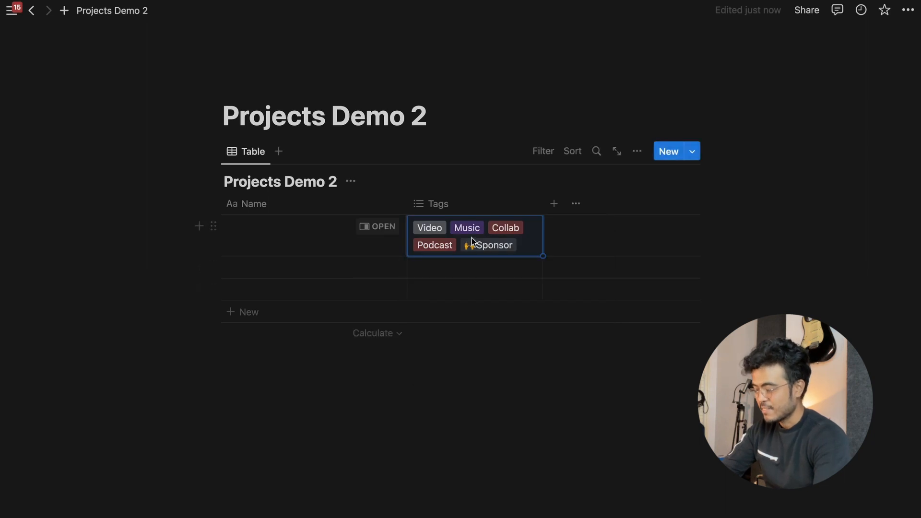
# Step: Remove all tags from the first row's Tags cell, keeping the options in the database
pyautogui.press('Return')
pyautogui.press('BackSpace')
pyautogui.press('BackSpace')
pyautogui.press('BackSpace')
pyautogui.press('BackSpace')
pyautogui.press('BackSpace')
pyautogui.press('Escape')
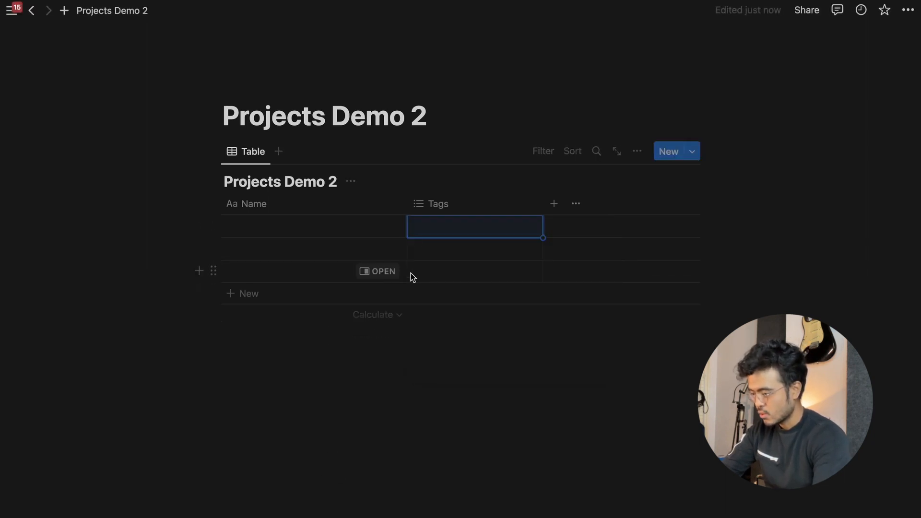
# Step: Tag the first row with Sponsor and name it "Ad Campaign for Nike"
pyautogui.click(454, 228)
pyautogui.click(461, 346)
pyautogui.click(346, 360)
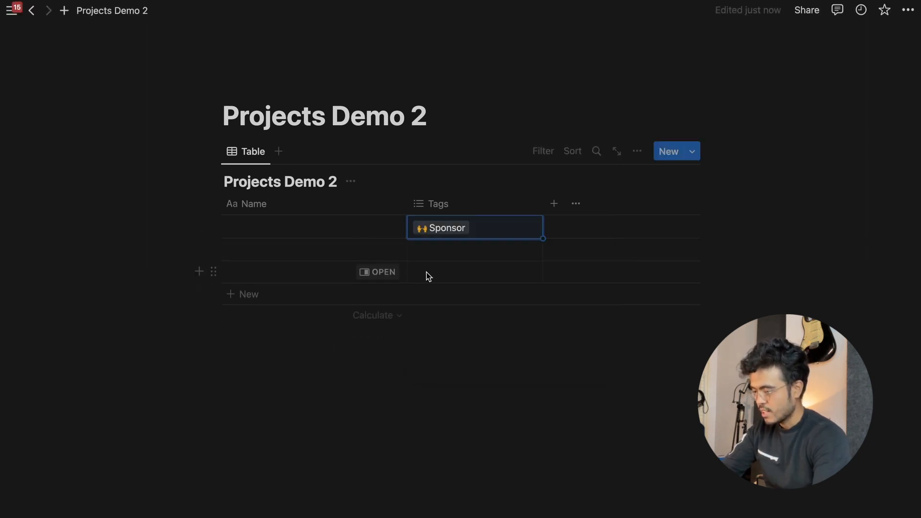
pyautogui.click(323, 220)
pyautogui.write('Ad Campaign for Nike')
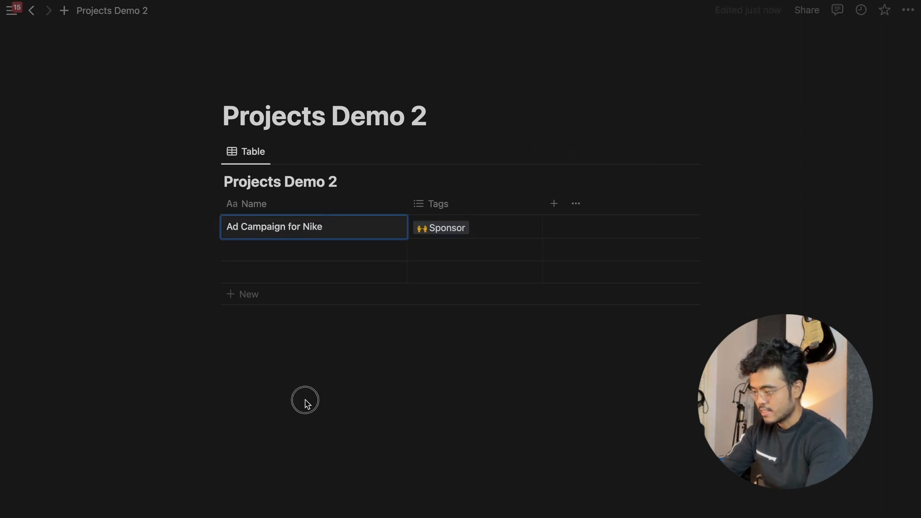
pyautogui.press('Escape')
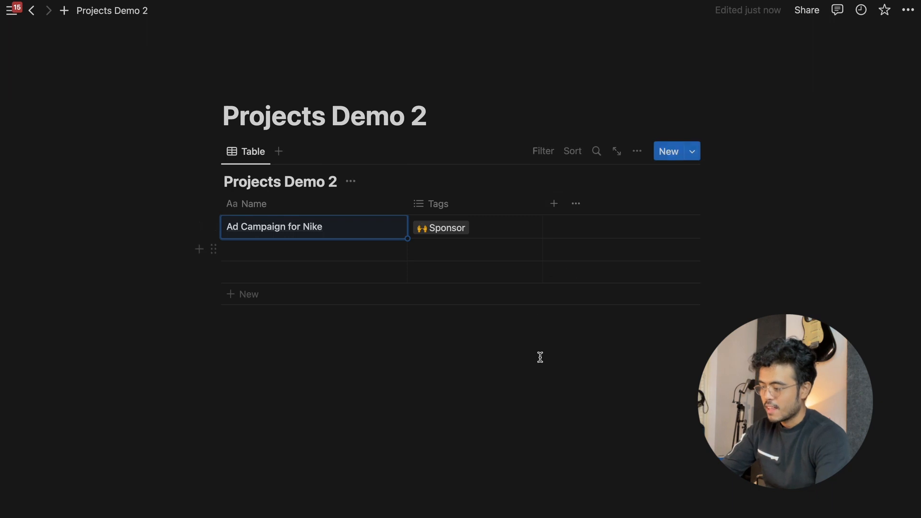
# Step: Add a new property of type Date to the database and name it "Due Date"
pyautogui.click(554, 204)
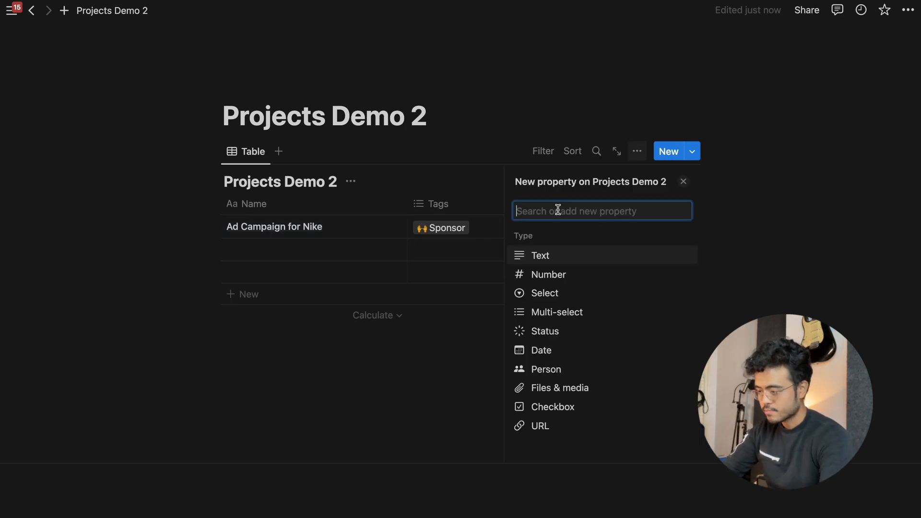
pyautogui.write('Date')
pyautogui.click(584, 254)
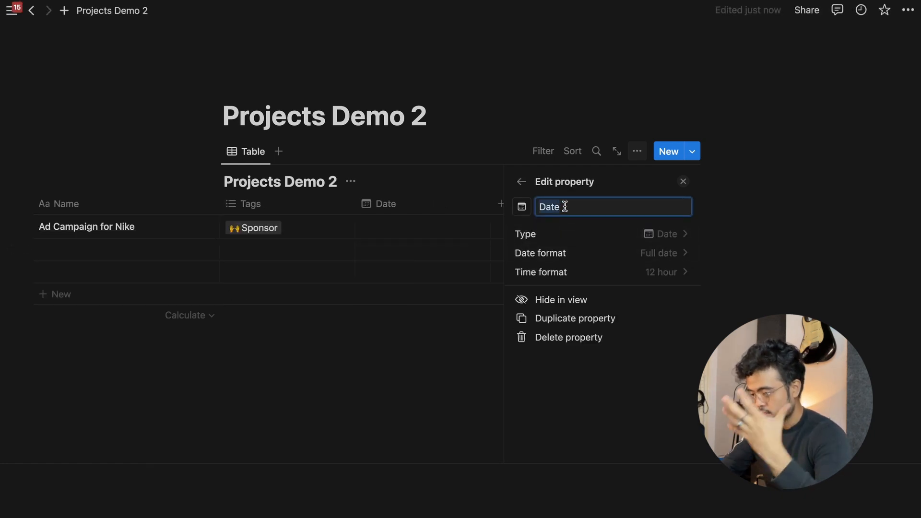
pyautogui.press('BackSpace')
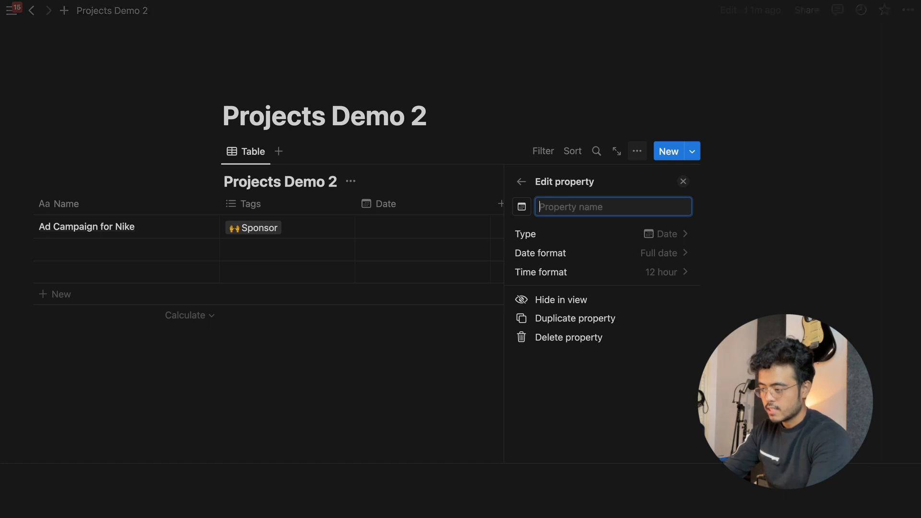
pyautogui.write('End Da')
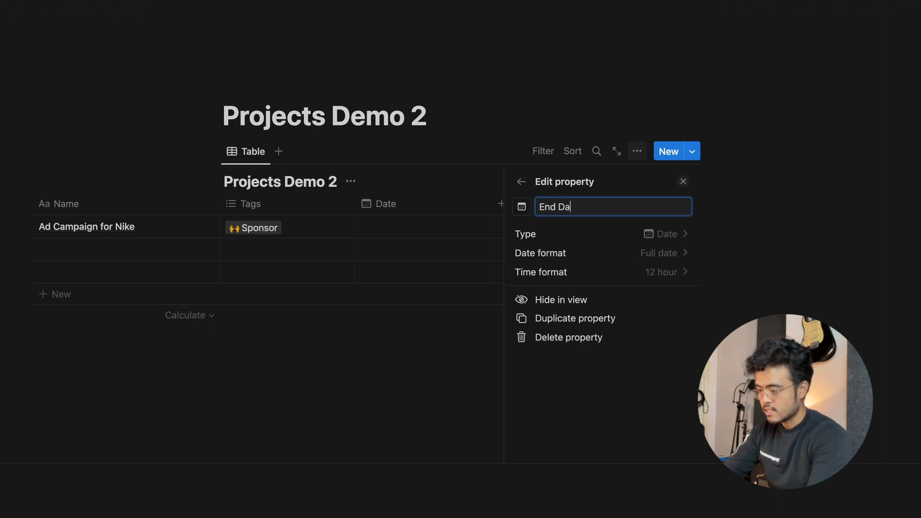
pyautogui.press('BackSpace')
pyautogui.press('BackSpace')
pyautogui.press('BackSpace')
pyautogui.press('BackSpace')
pyautogui.press('BackSpace')
pyautogui.press('BackSpace')
pyautogui.write('Due')
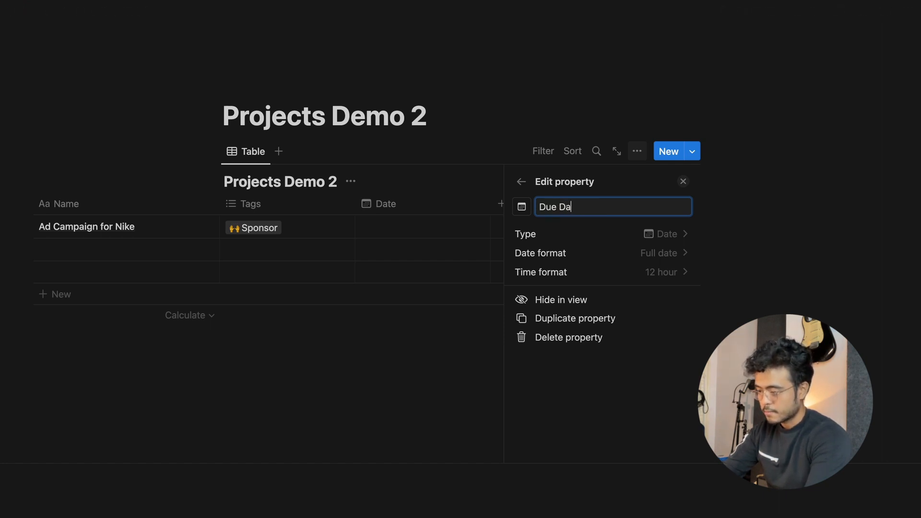
# Step: Change the Due Date property's icon to the warning triangle with an exclamation mark
pyautogui.click(521, 214)
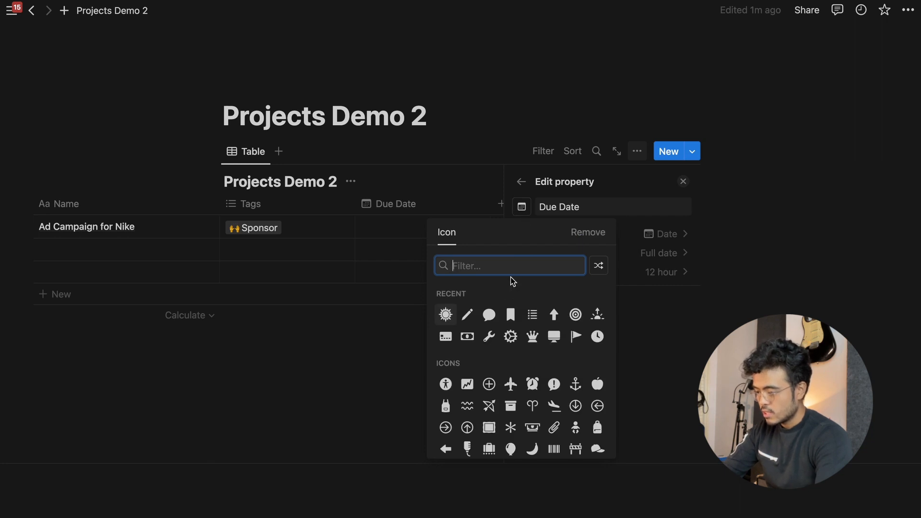
pyautogui.write('expl')
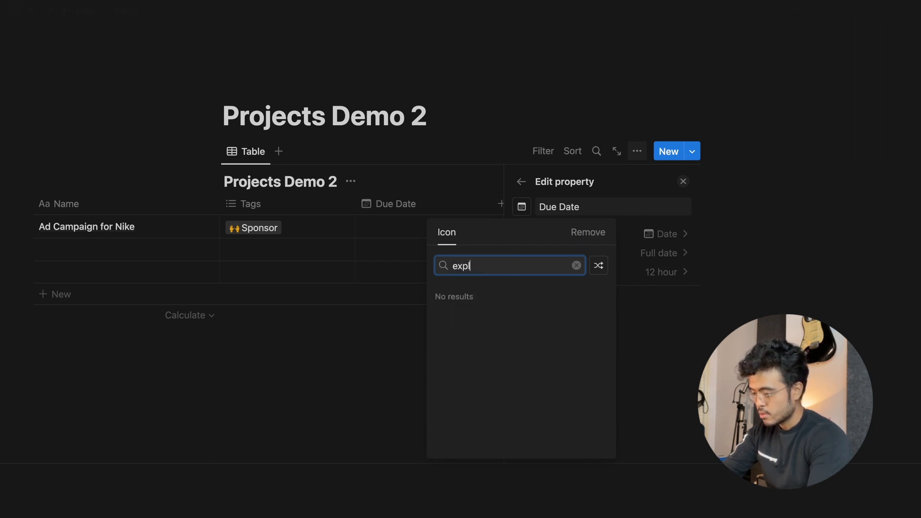
pyautogui.press('BackSpace')
pyautogui.press('BackSpace')
pyautogui.click(446, 296)
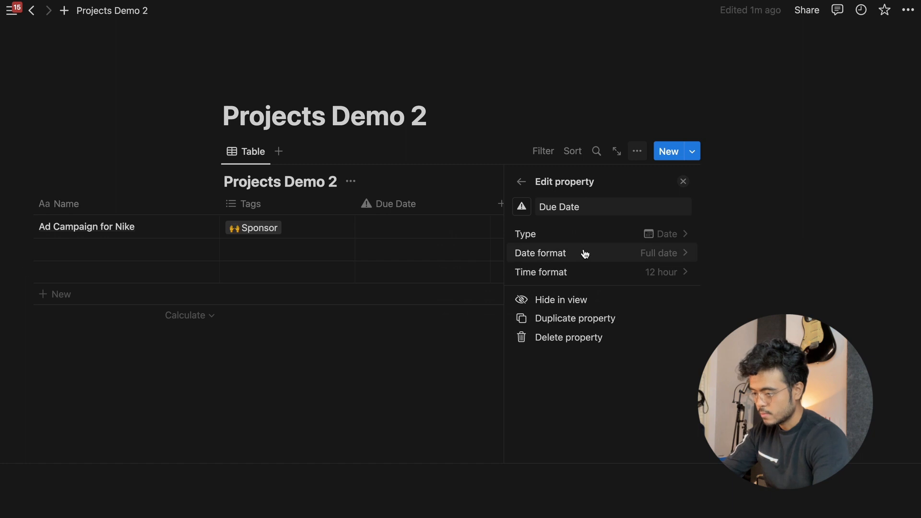
# Step: Look through the Due Date property's date format and time format options, and close the property settings
pyautogui.click(618, 258)
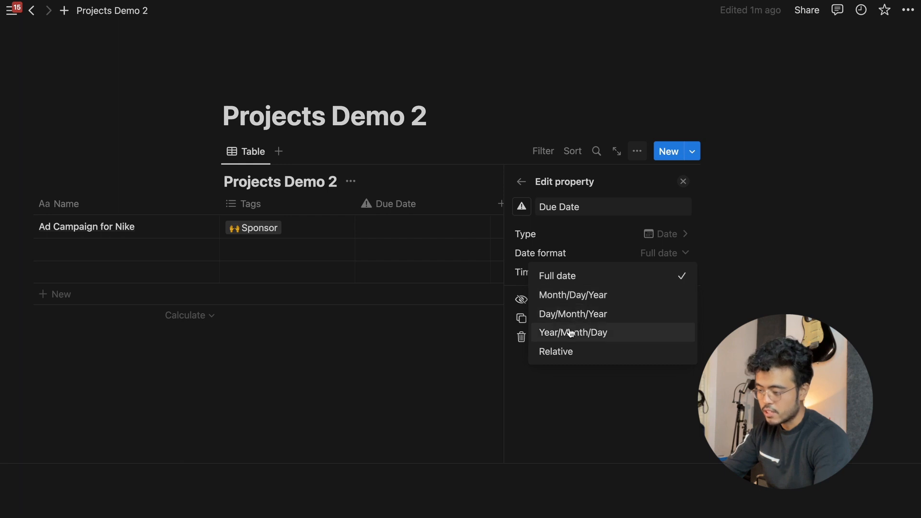
pyautogui.click(530, 279)
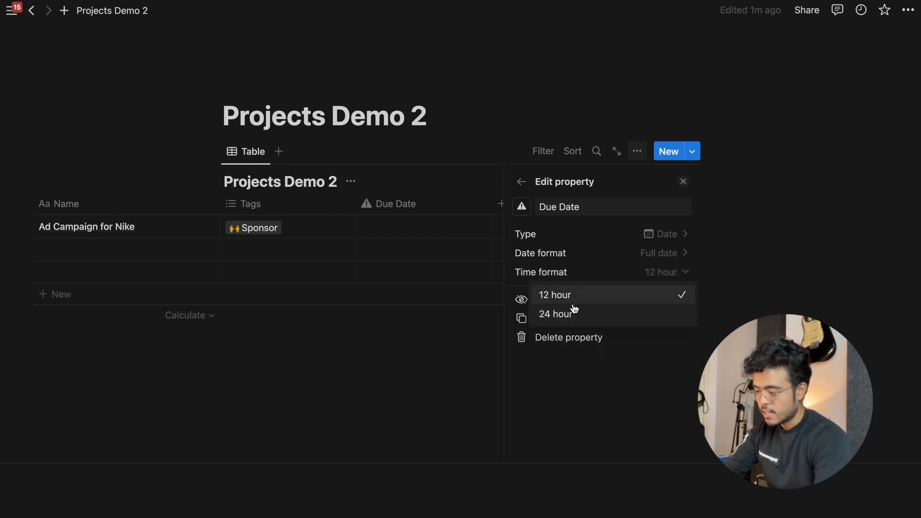
pyautogui.click(453, 325)
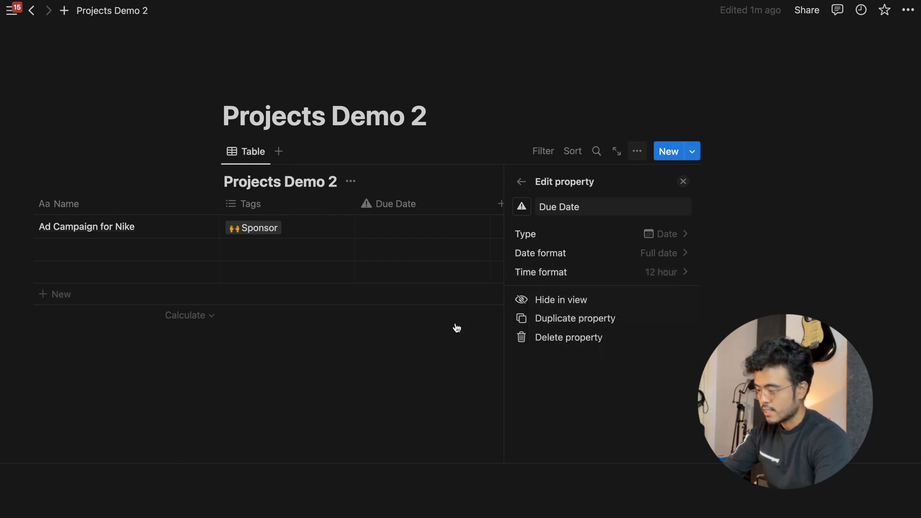
pyautogui.click(359, 365)
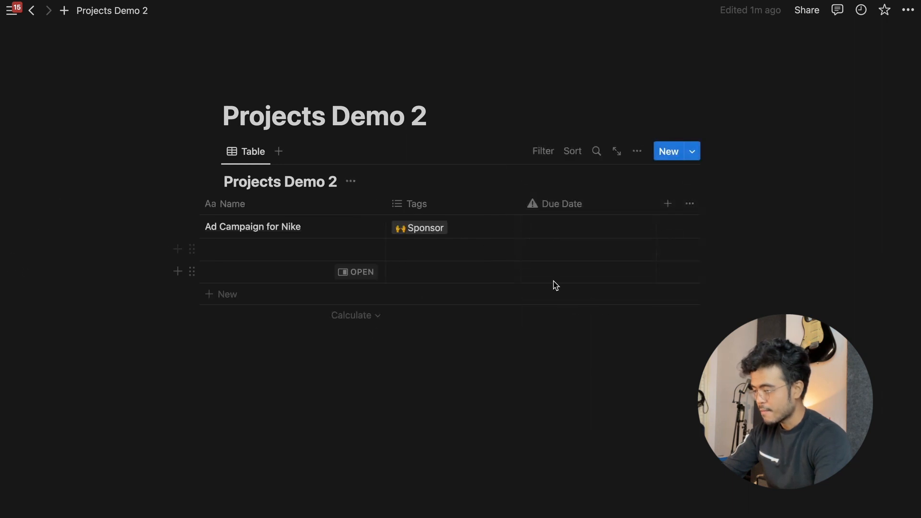
# Step: Set the due date of Ad Campaign for Nike to June 17, 2023
pyautogui.click(583, 229)
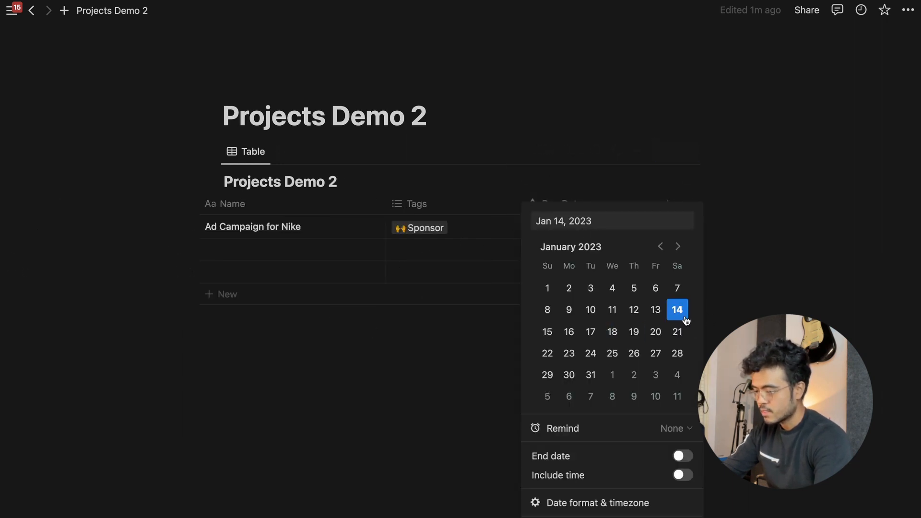
pyautogui.click(677, 246)
pyautogui.click(678, 246)
pyautogui.click(678, 246)
pyautogui.click(677, 246)
pyautogui.click(678, 246)
pyautogui.click(678, 246)
pyautogui.click(660, 246)
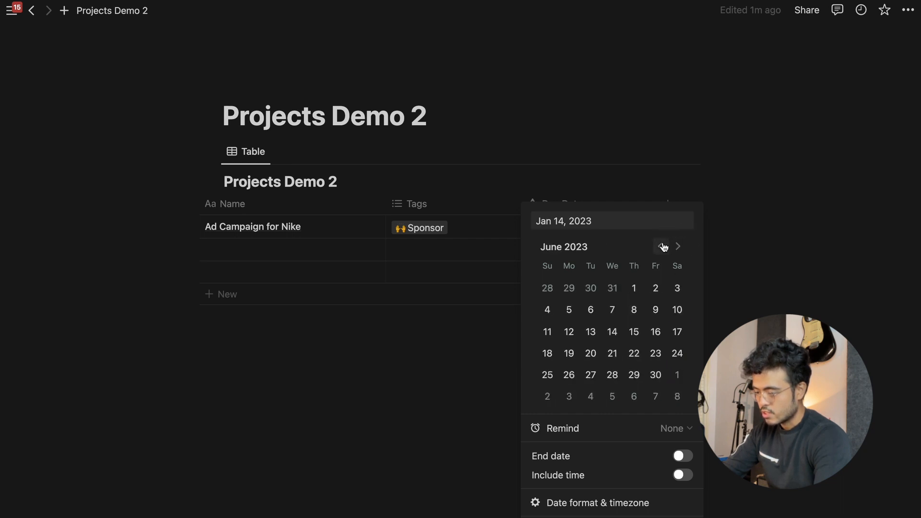
pyautogui.click(677, 331)
pyautogui.click(425, 358)
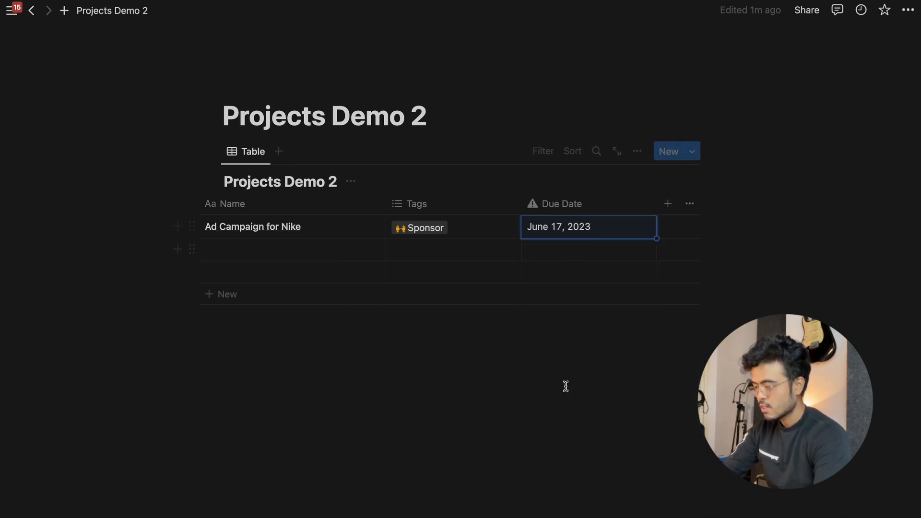
# Step: Add a Checkbox property named "Done" to the database and close the property settings
pyautogui.click(667, 204)
pyautogui.write('Check')
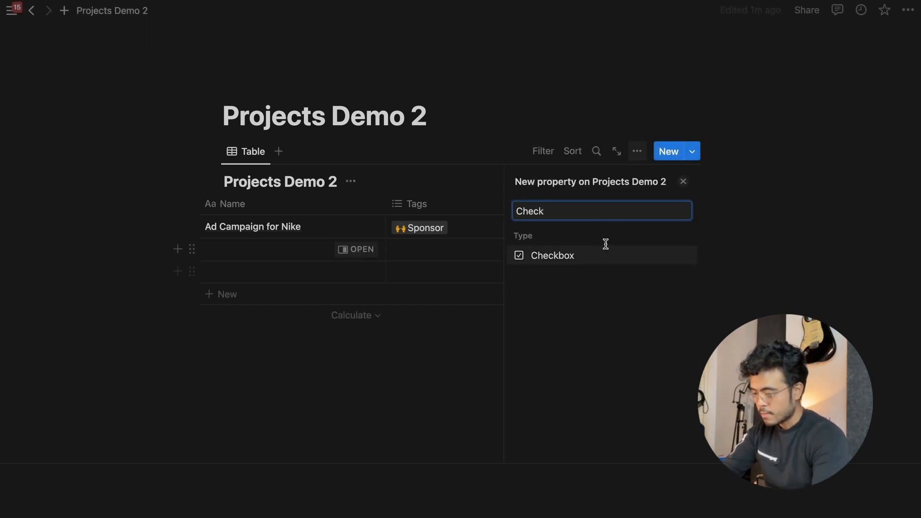
pyautogui.click(600, 257)
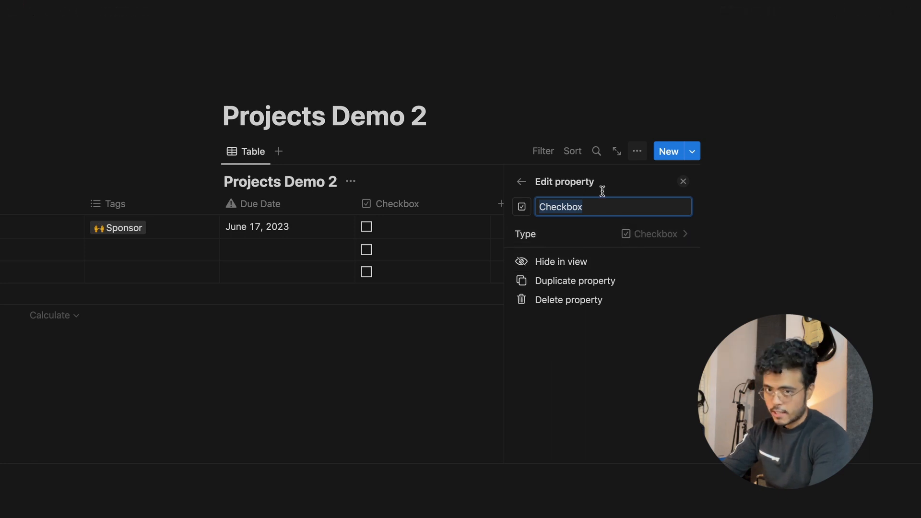
pyautogui.write('Done')
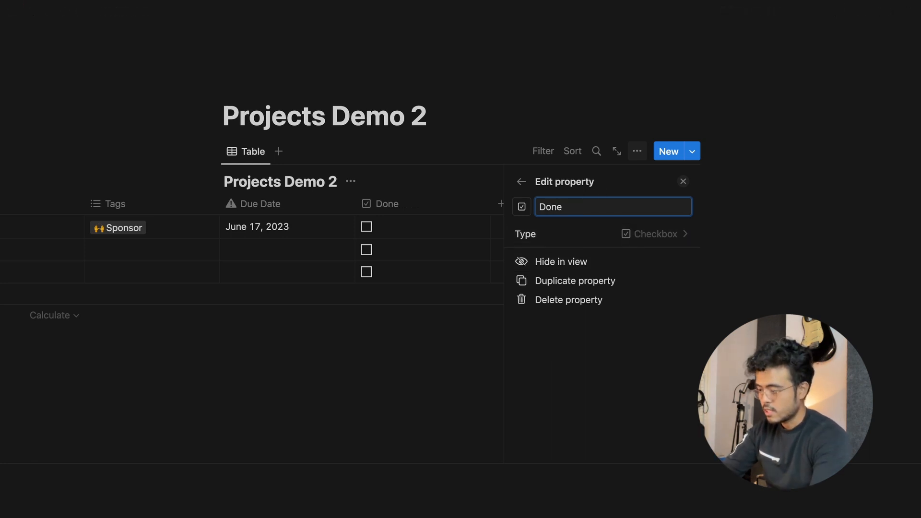
pyautogui.click(423, 324)
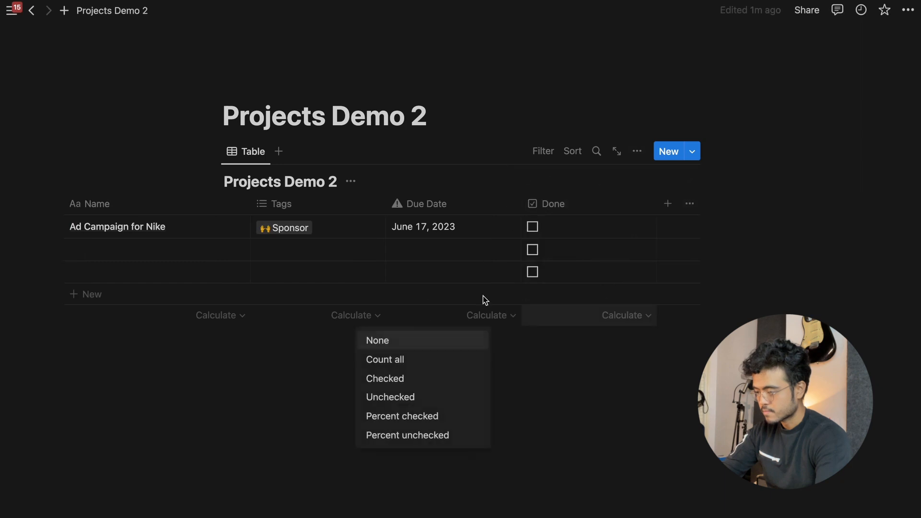
pyautogui.click(566, 385)
pyautogui.hscroll(-5, 596, 197)
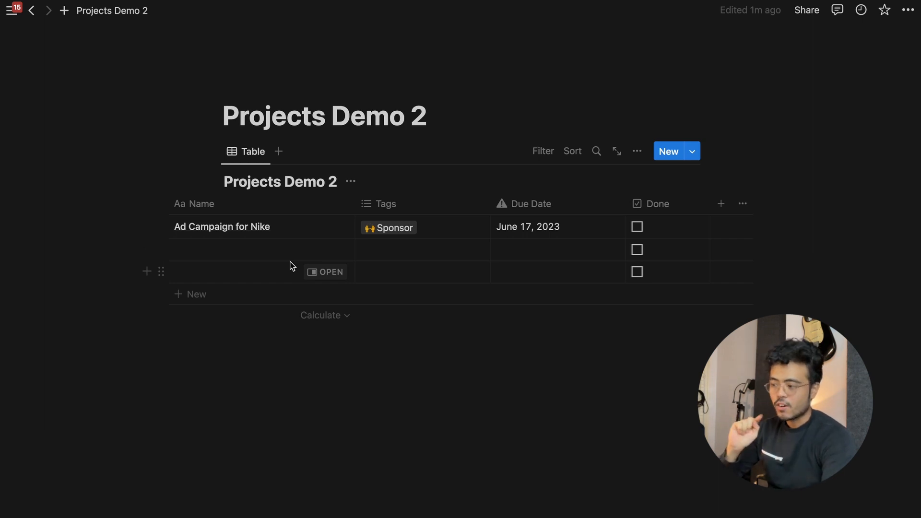
# Step: Create sub-items for the database, keeping the names "Sub-item" and "Parent item", and close the view options
pyautogui.click(637, 151)
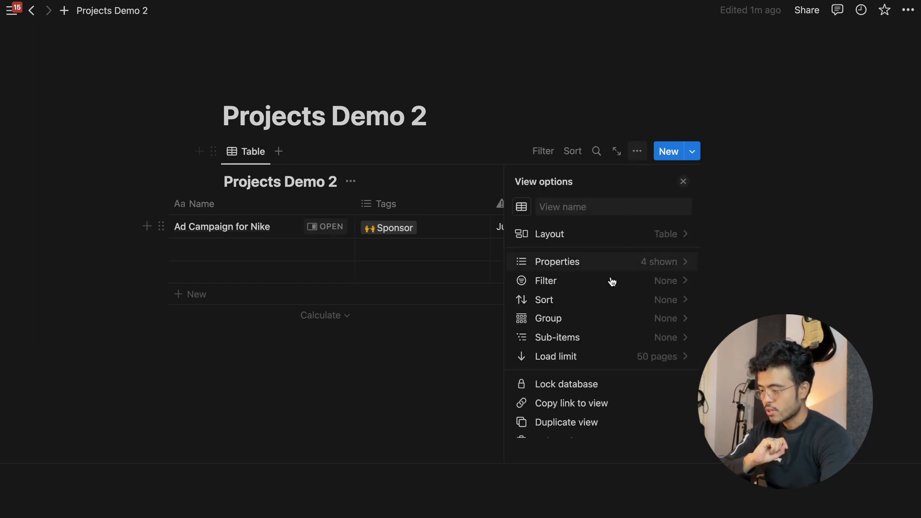
pyautogui.click(590, 344)
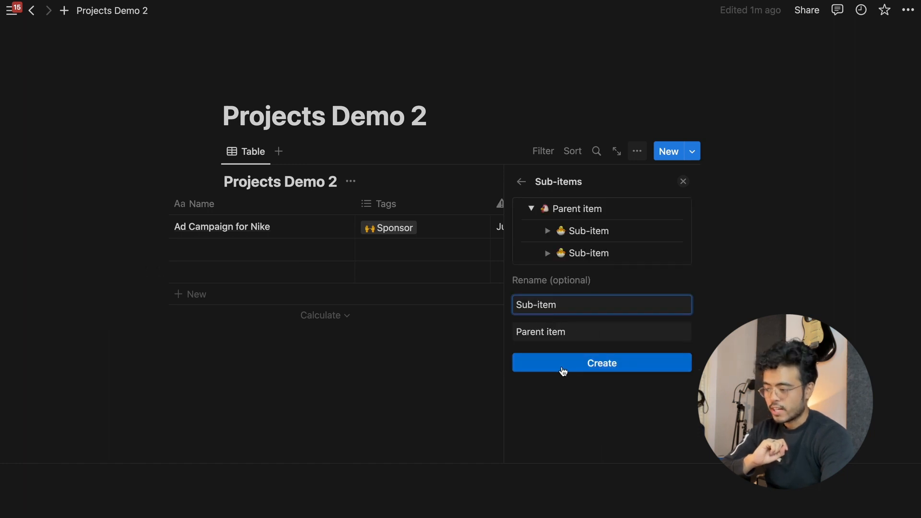
pyautogui.moveTo(567, 300); pyautogui.dragTo(518, 301)
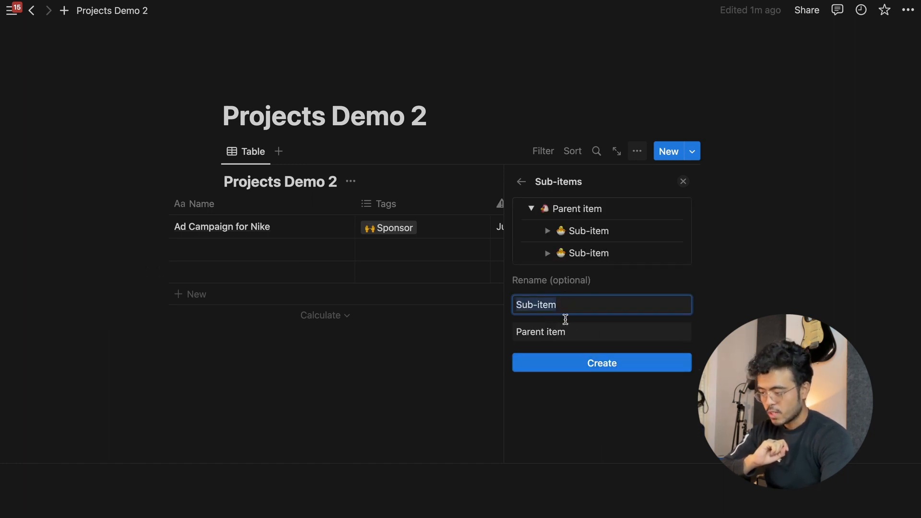
pyautogui.moveTo(569, 330); pyautogui.dragTo(514, 330)
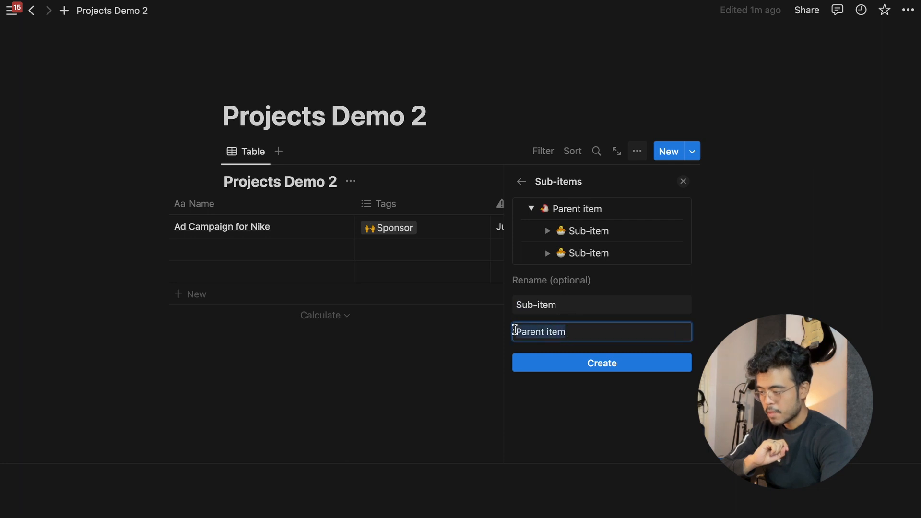
pyautogui.click(589, 368)
pyautogui.click(388, 377)
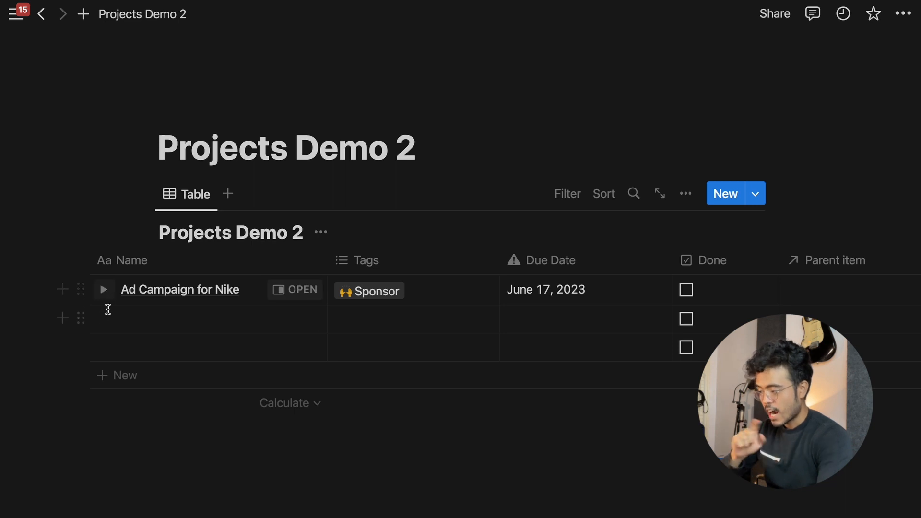
# Step: Add a sub-item named "Shoot Product Video" under Ad Campaign for Nike
pyautogui.click(104, 289)
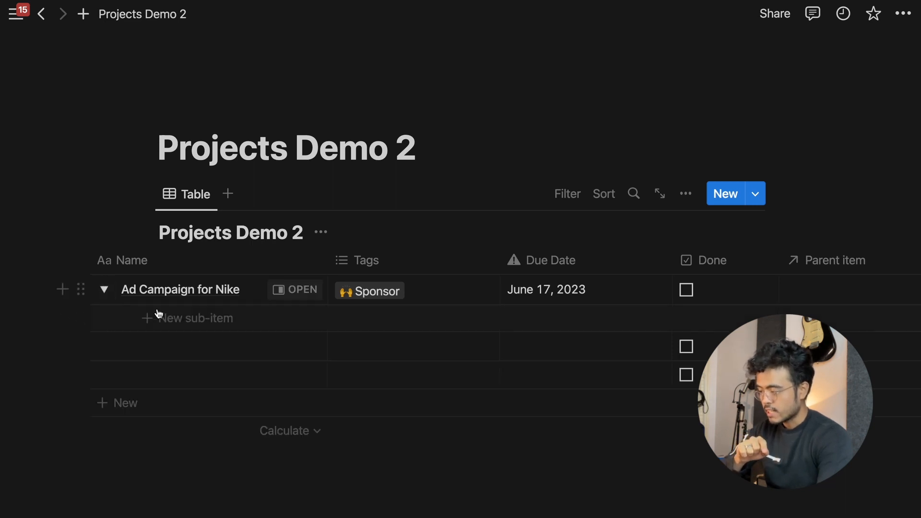
pyautogui.click(177, 326)
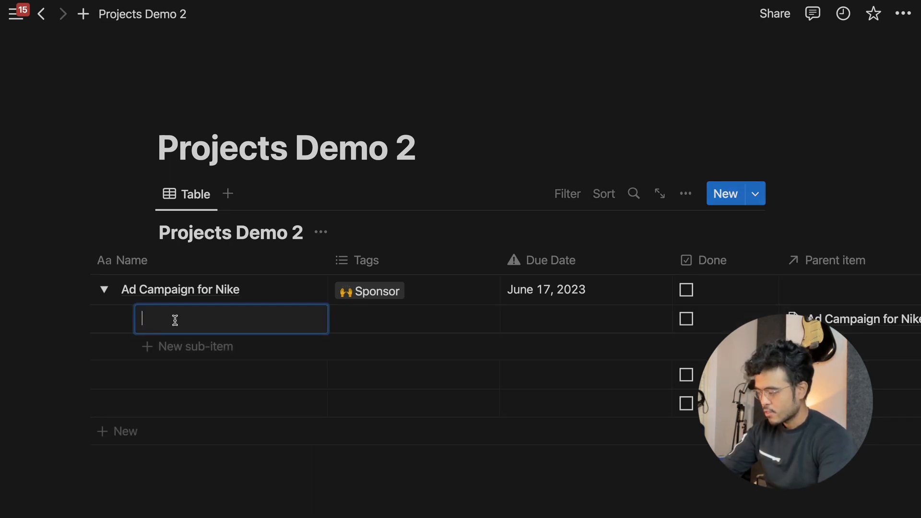
pyautogui.write('Shoot Product CV')
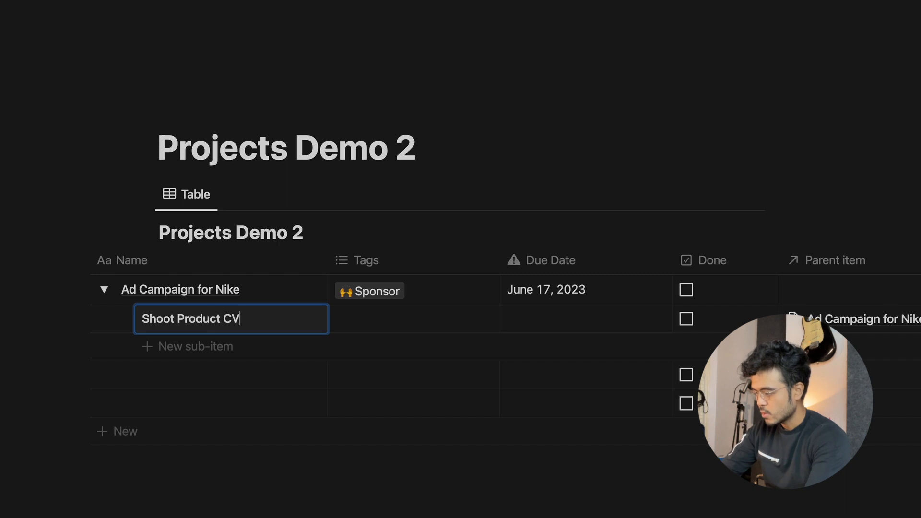
pyautogui.write('ideo')
pyautogui.press('BackSpace')
pyautogui.press('BackSpace')
pyautogui.press('BackSpace')
pyautogui.press('BackSpace')
pyautogui.press('BackSpace')
pyautogui.press('BackSpace')
pyautogui.write('Video')
pyautogui.press('Tab')
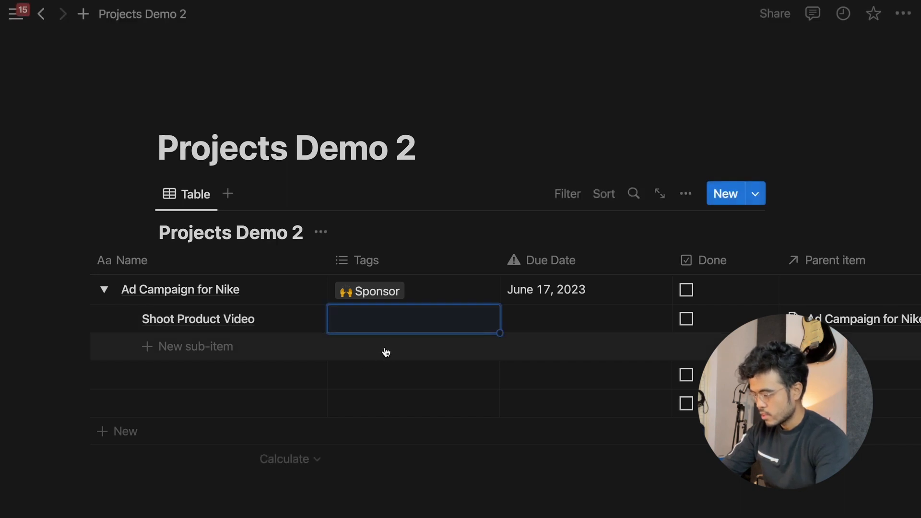
# Step: Tag Shoot Product Video as Video and set its due date to June 1, 2023
pyautogui.press('Return')
pyautogui.click(393, 379)
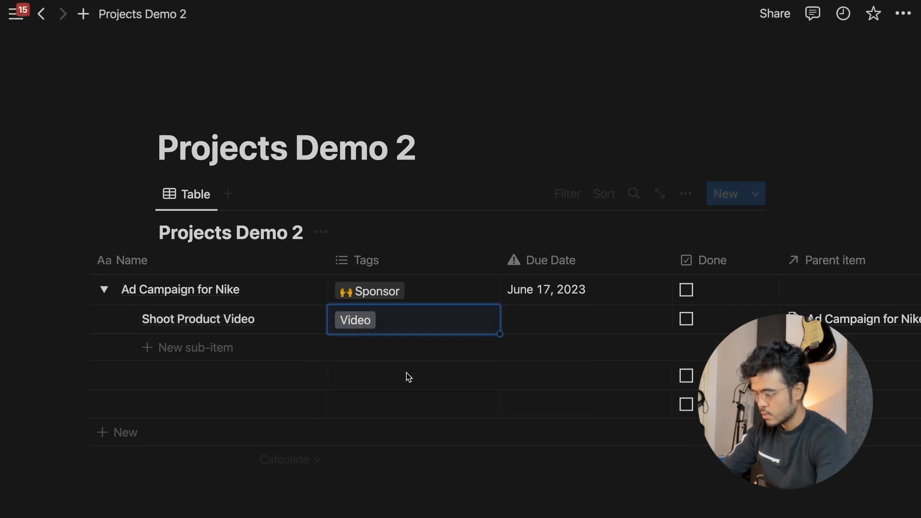
pyautogui.click(534, 320)
pyautogui.click(699, 155)
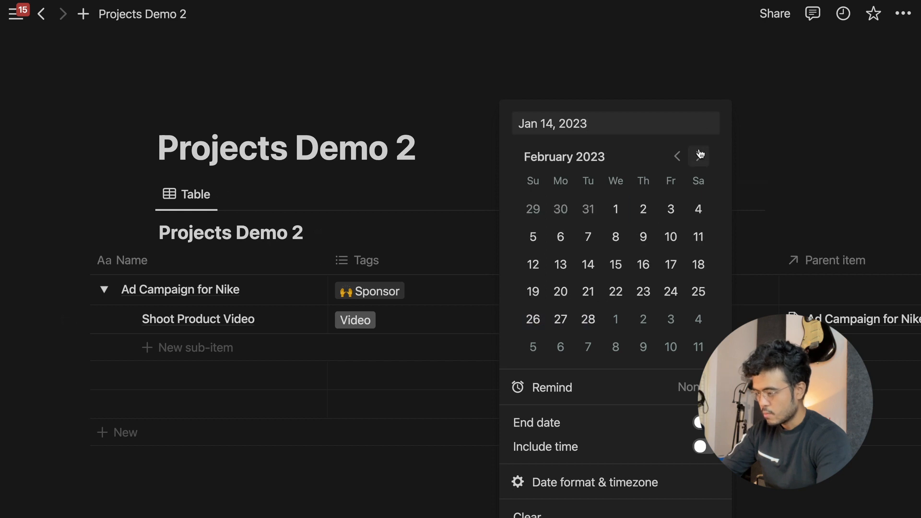
pyautogui.click(699, 155)
pyautogui.click(699, 156)
pyautogui.click(699, 155)
pyautogui.click(700, 156)
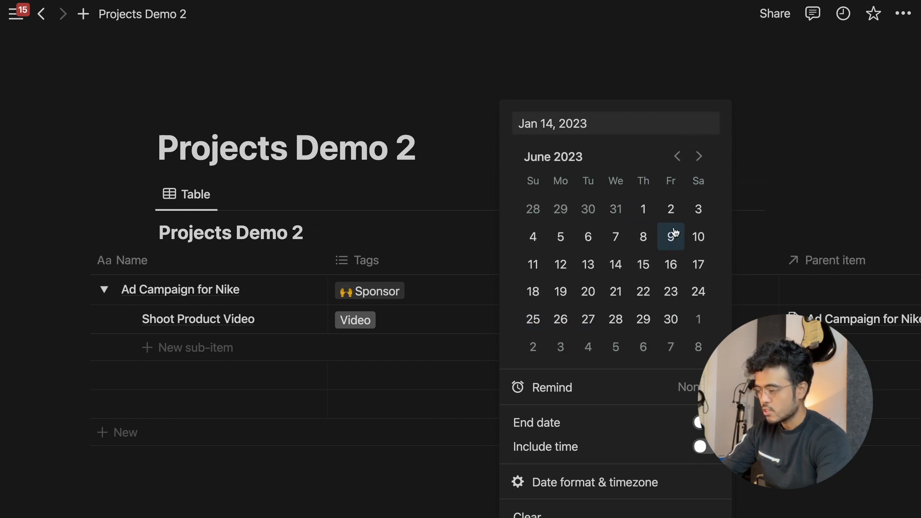
pyautogui.click(646, 211)
pyautogui.click(386, 318)
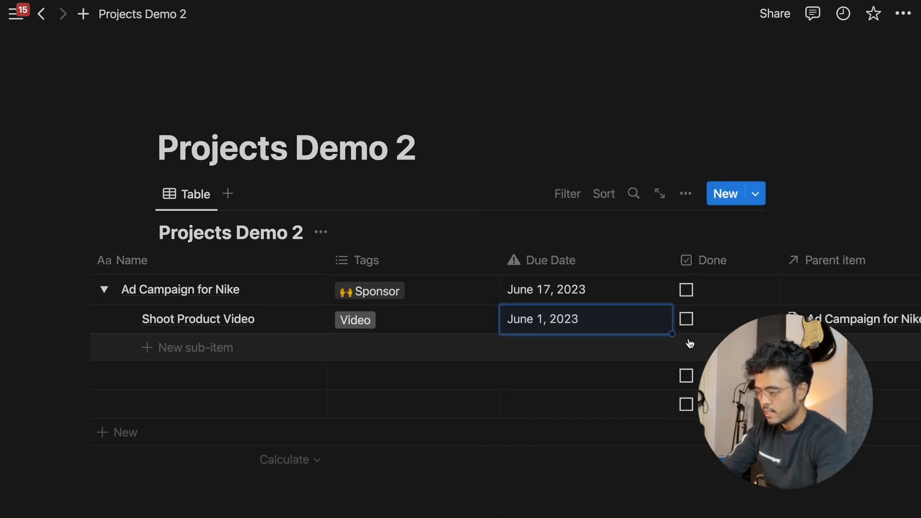
# Step: Examine the Parent item and Sub-item columns with the Ad Campaign for Nike row expanded and collapsed
pyautogui.hscroll(5, 775, 284)
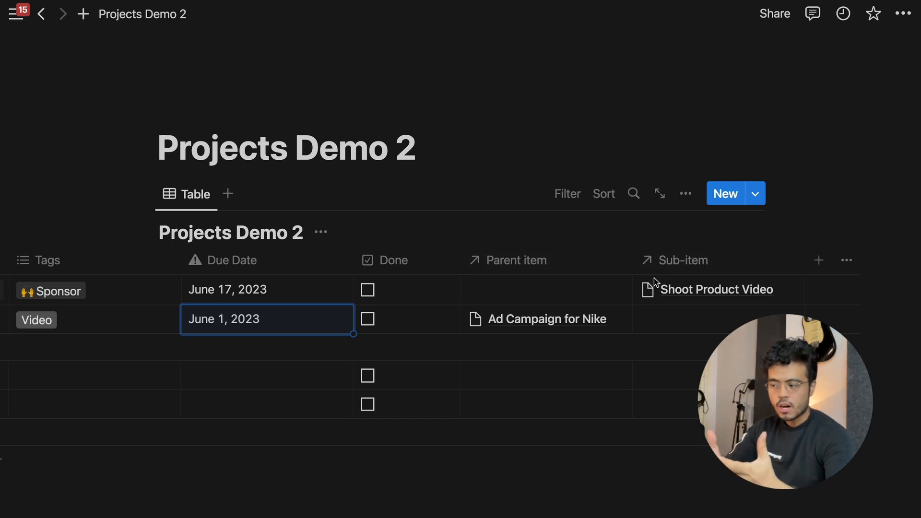
pyautogui.hscroll(-8, 689, 302)
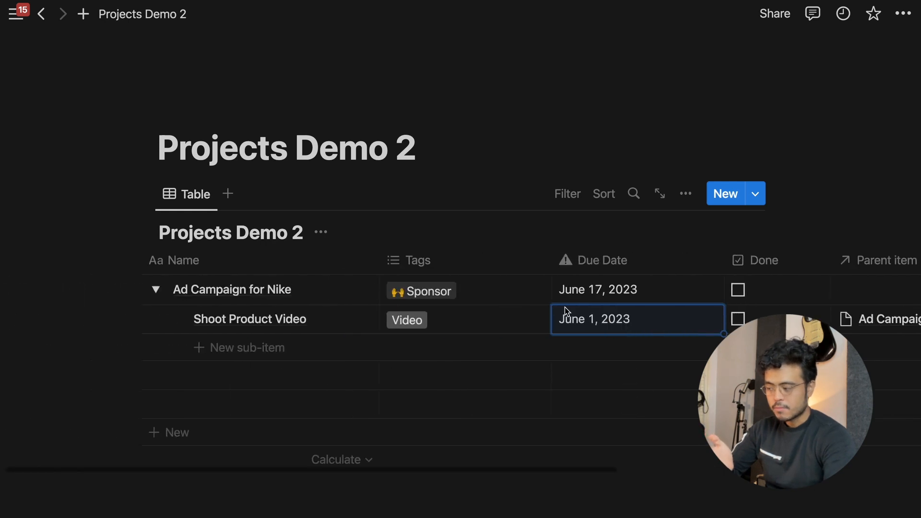
pyautogui.click(158, 290)
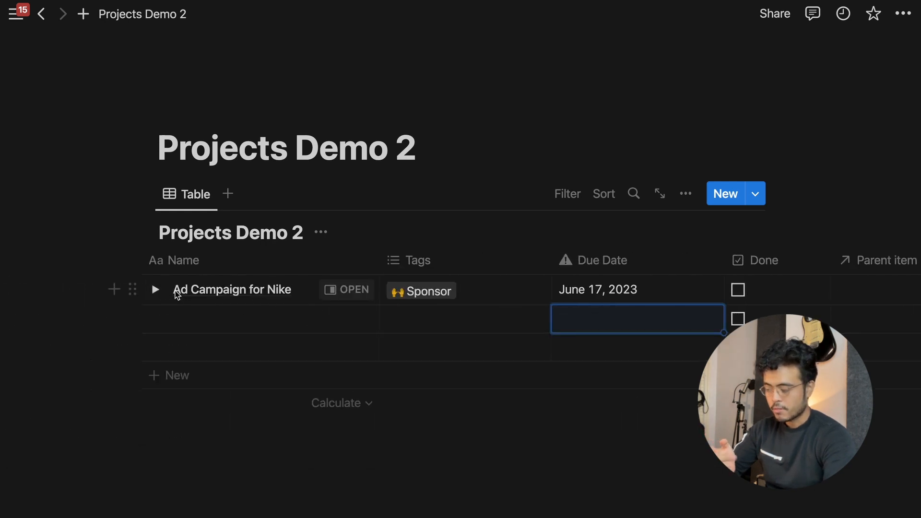
pyautogui.hscroll(8, 244, 300)
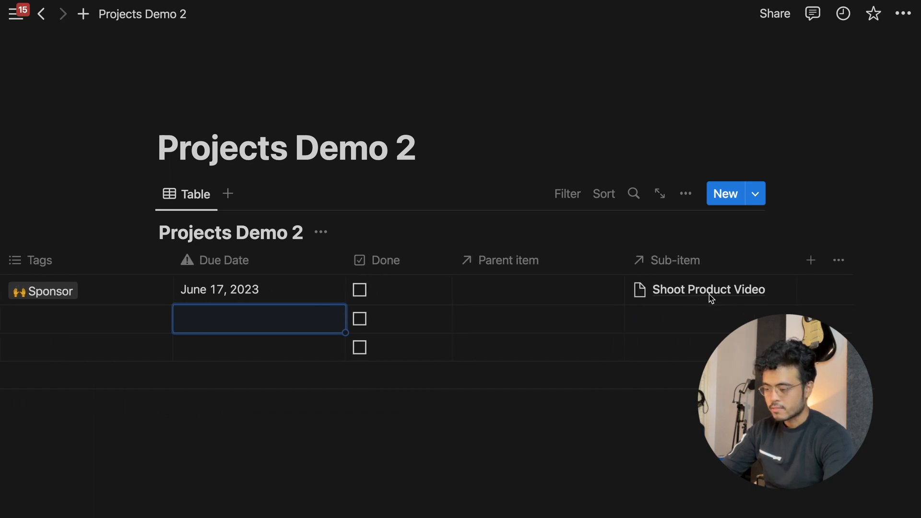
pyautogui.hscroll(-8, 632, 297)
# Step: Add a second sub-item named "Shoot Product Wear" under Ad Campaign for Nike and tag it as Video
pyautogui.click(168, 290)
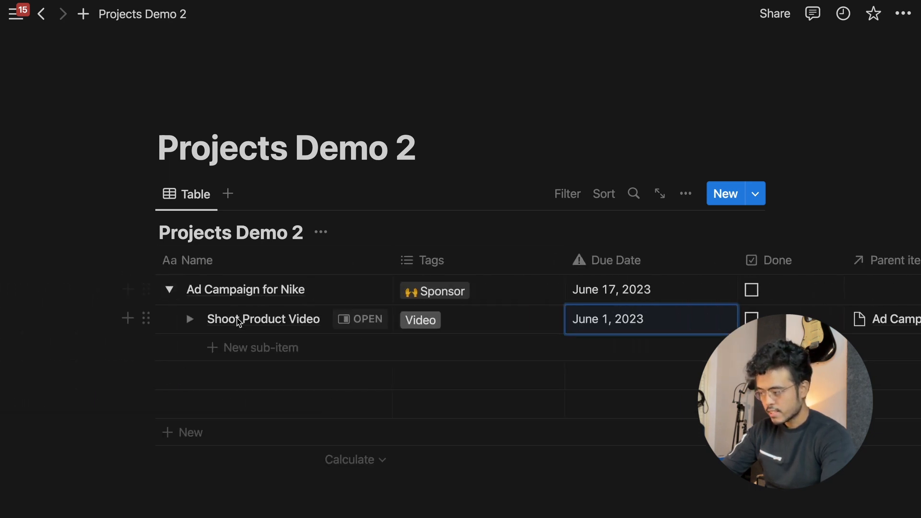
pyautogui.click(231, 344)
pyautogui.write('Shoot Product Wear')
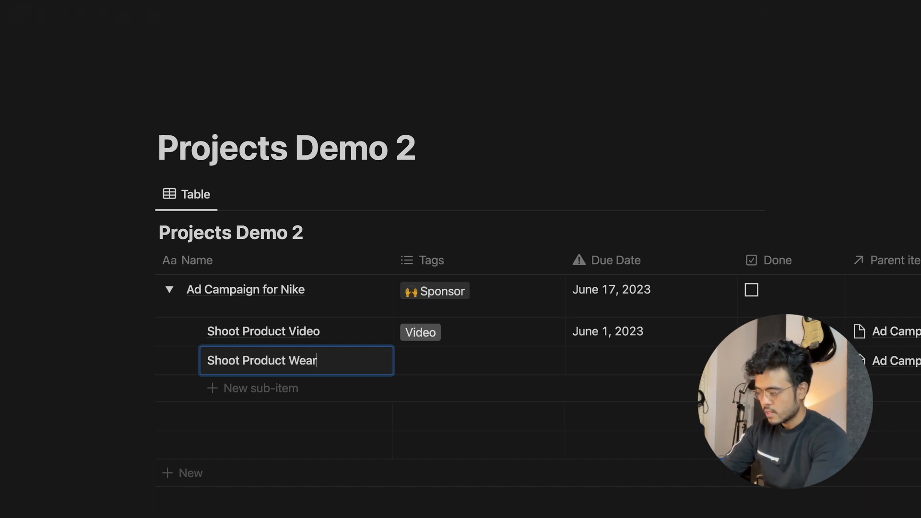
pyautogui.press('Tab')
pyautogui.click(510, 422)
pyautogui.press('Escape')
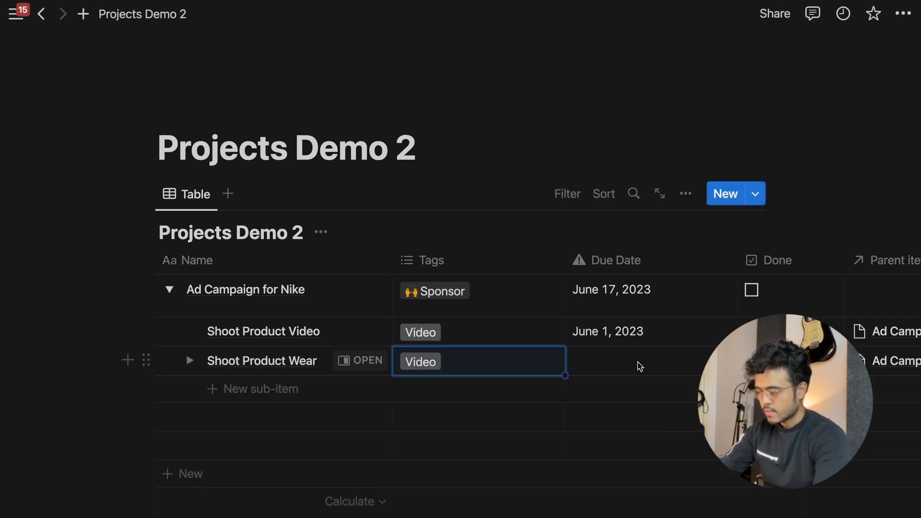
# Step: Collapse Ad Campaign for Nike and hide the Sub-item and Parent item properties in the table view
pyautogui.click(169, 290)
pyautogui.hscroll(8, 336, 313)
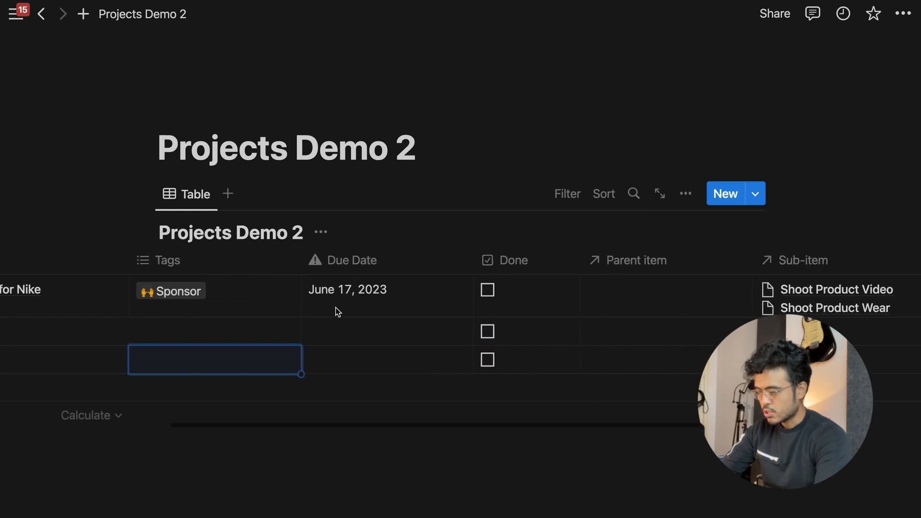
pyautogui.hscroll(5, 337, 312)
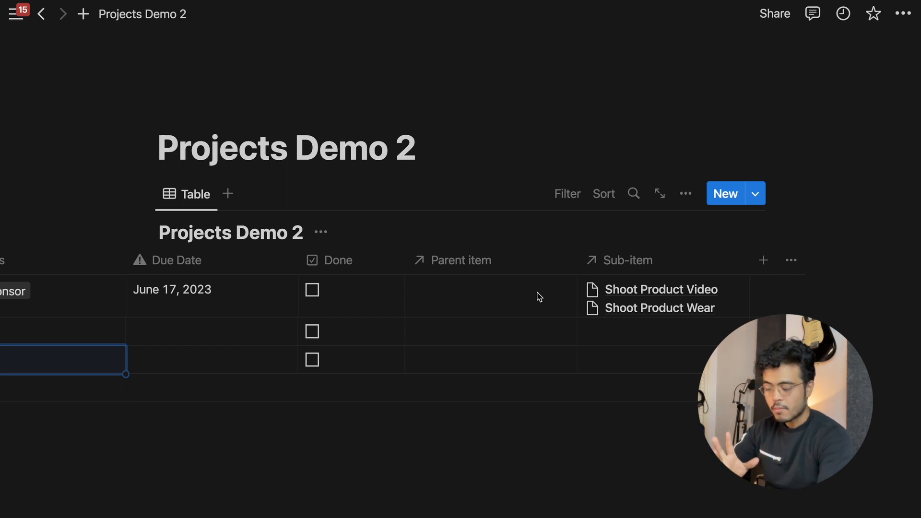
pyautogui.click(636, 270)
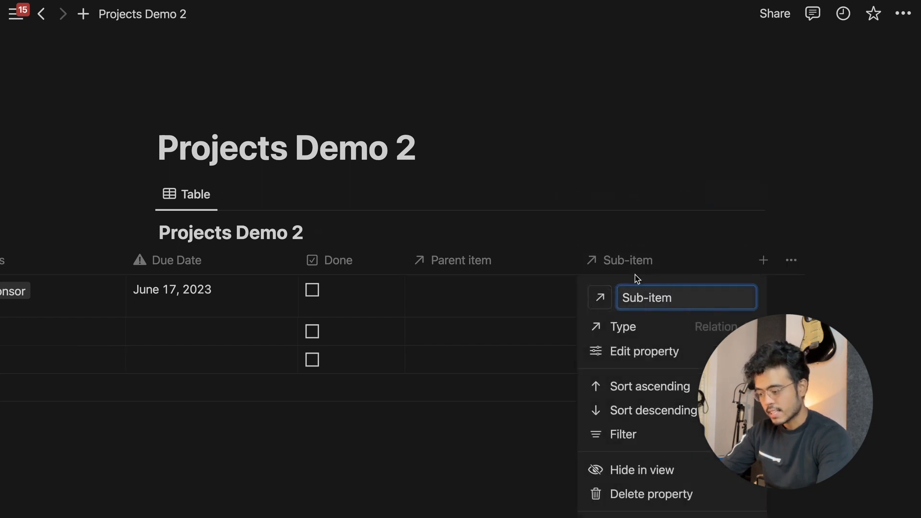
pyautogui.click(626, 476)
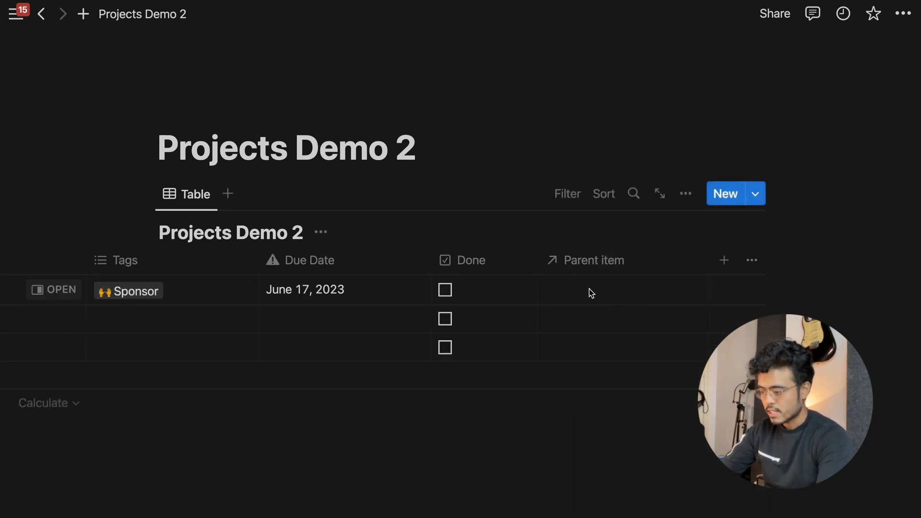
pyautogui.click(632, 262)
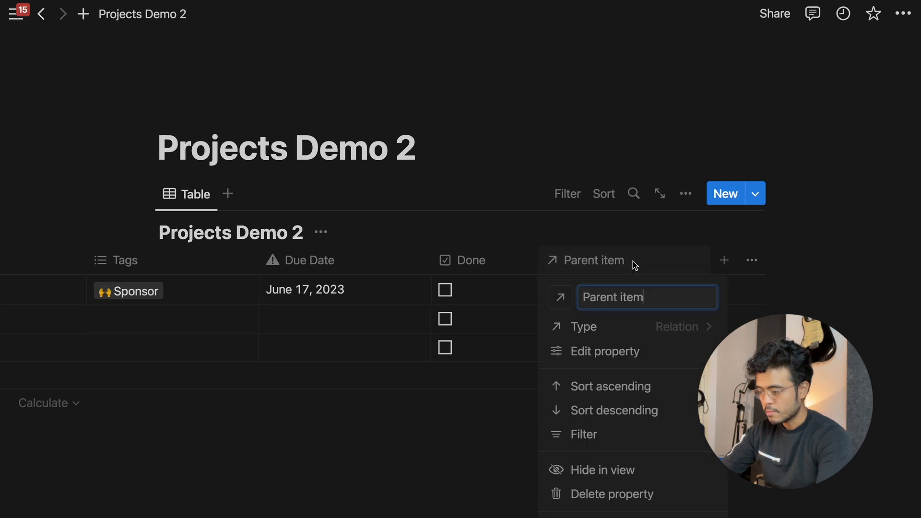
pyautogui.click(617, 480)
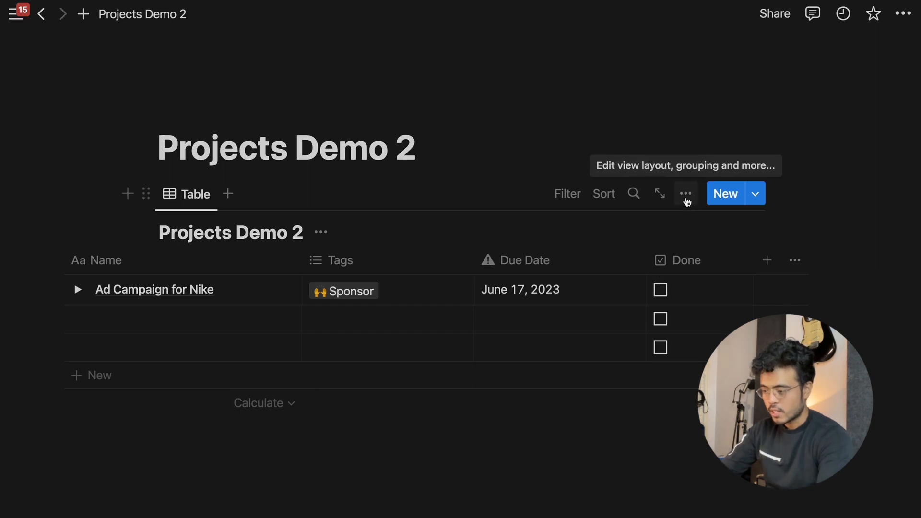
# Step: Show the hidden Sub-item and Parent item properties in the table again and close the view options
pyautogui.click(686, 197)
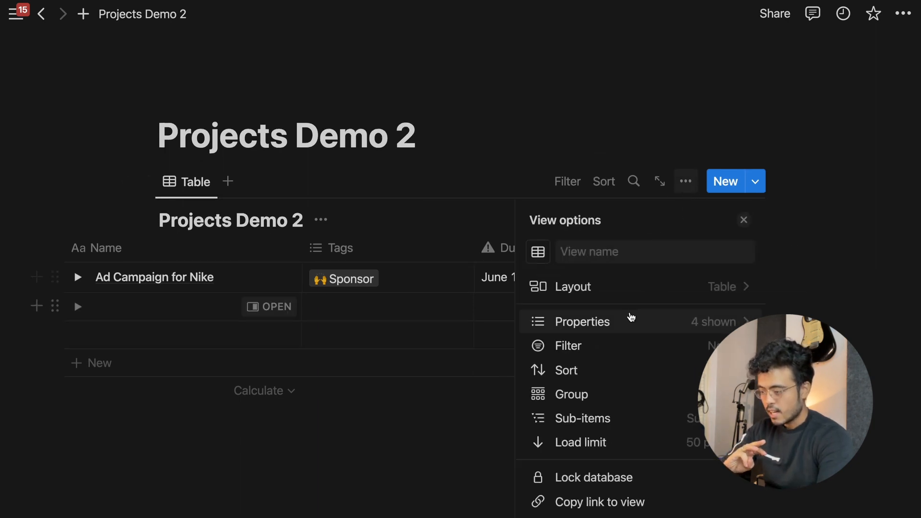
pyautogui.click(626, 320)
pyautogui.scroll(-1, 627, 376)
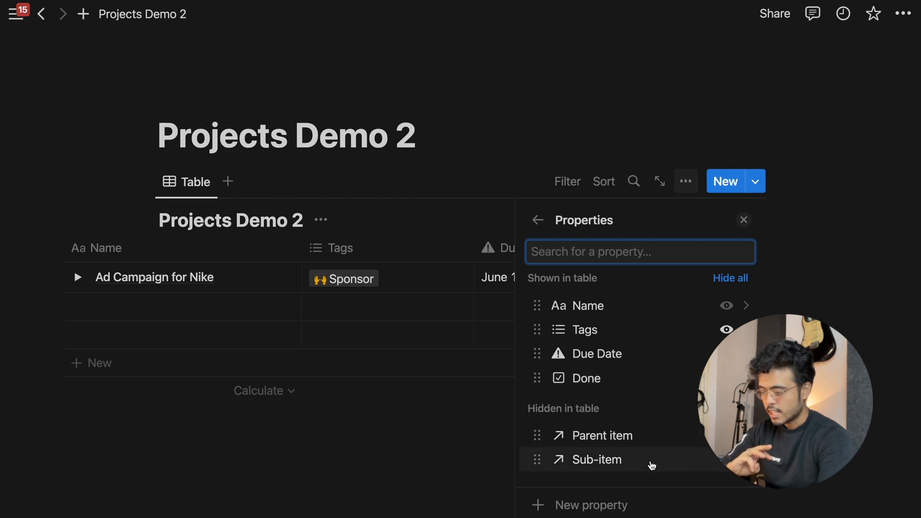
pyautogui.click(726, 459)
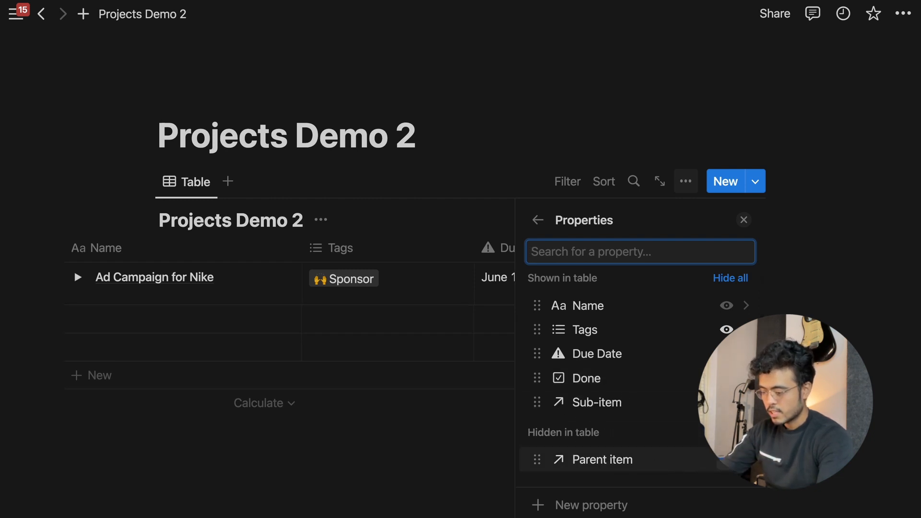
pyautogui.click(726, 460)
pyautogui.click(435, 403)
pyautogui.click(646, 290)
pyautogui.hscroll(7, 645, 290)
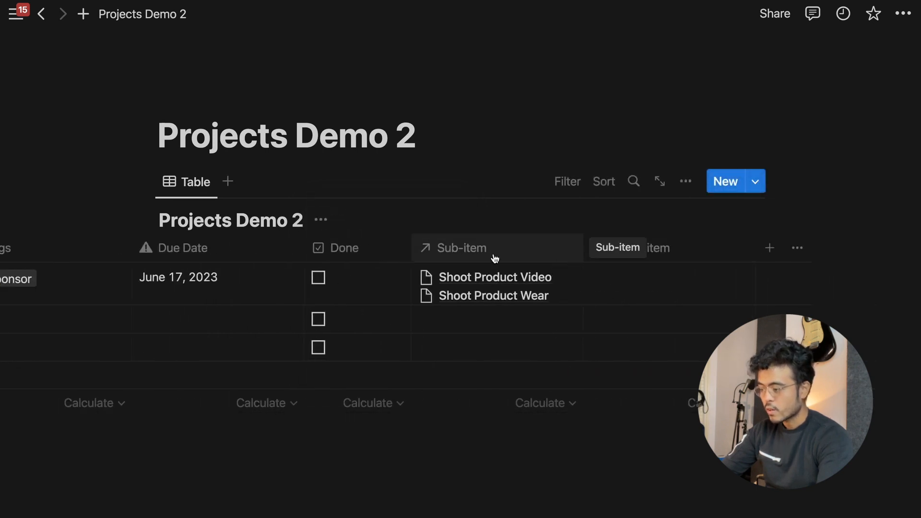
# Step: Move the Done column in front of Name and make the Name column narrower
pyautogui.hscroll(-6, 571, 267)
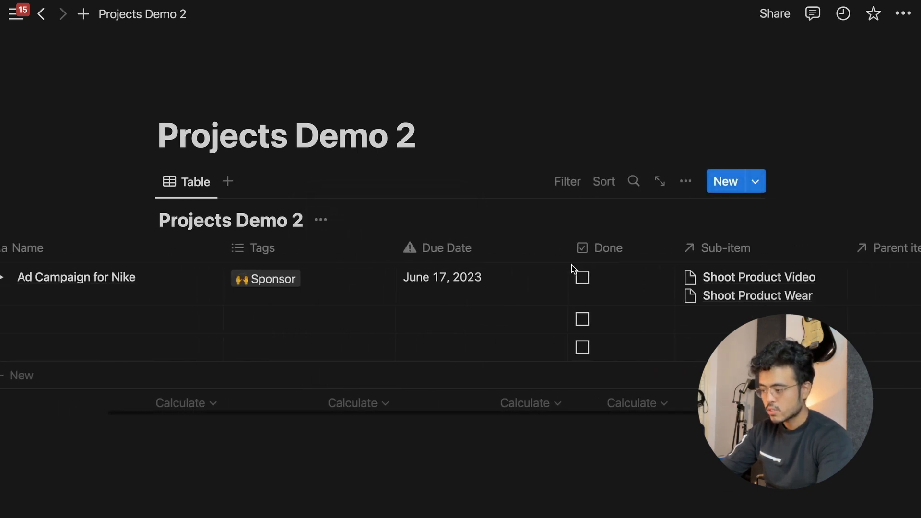
pyautogui.moveTo(606, 259); pyautogui.dragTo(203, 254)
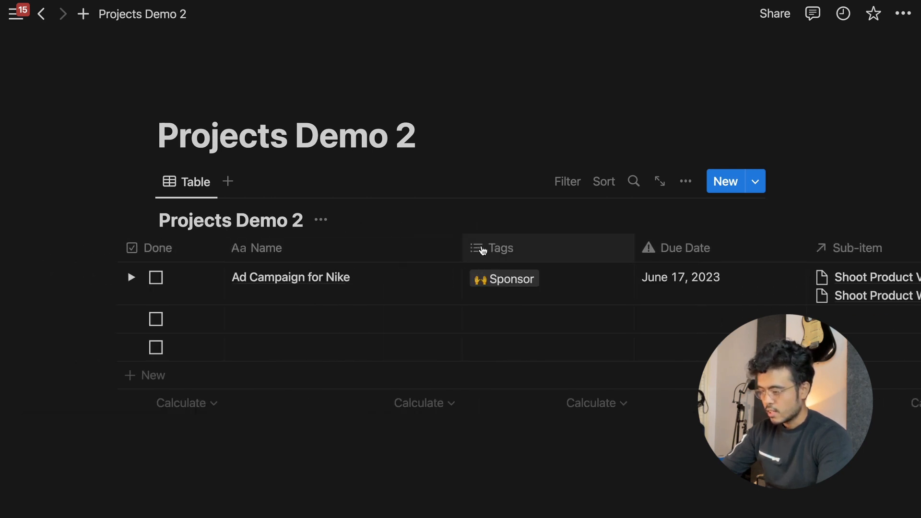
pyautogui.moveTo(461, 247); pyautogui.dragTo(366, 247)
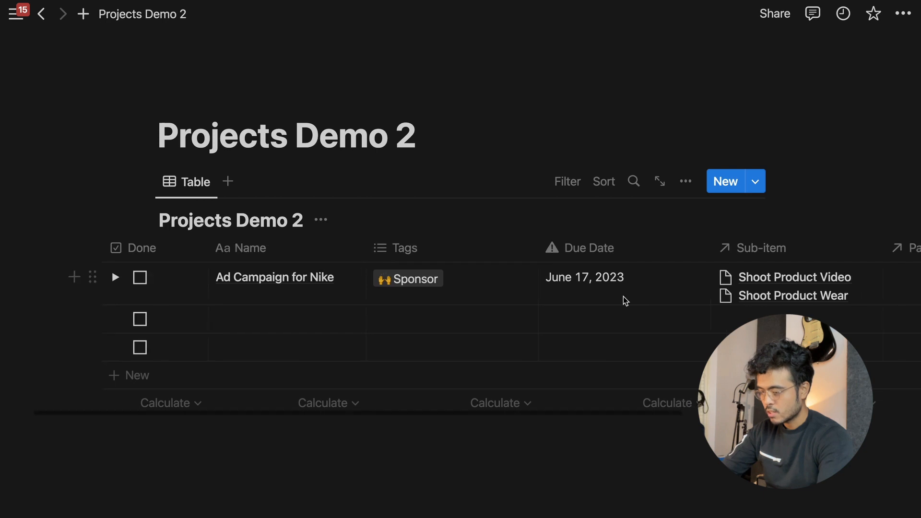
# Step: Hide the Sub-item and Parent item columns from the table view
pyautogui.hscroll(5, 624, 301)
pyautogui.hscroll(-6, 623, 300)
pyautogui.hscroll(7, 623, 300)
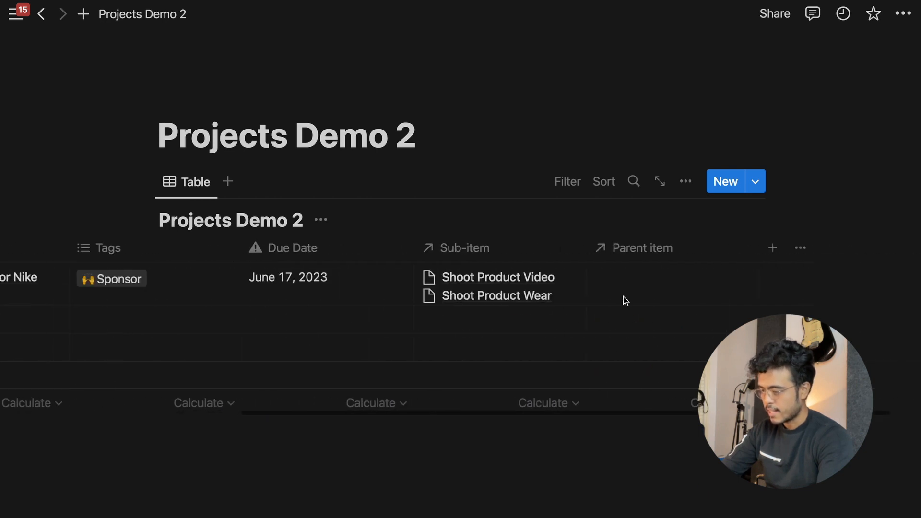
pyautogui.click(506, 253)
pyautogui.click(427, 455)
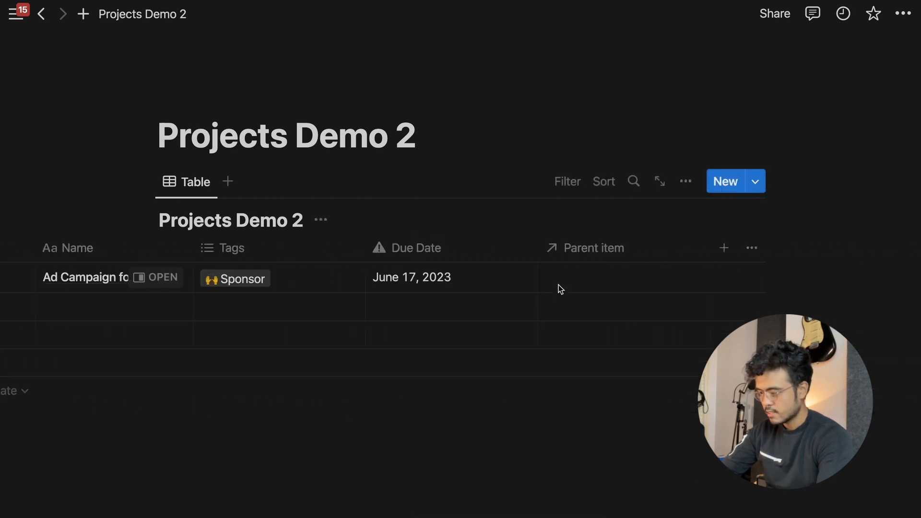
pyautogui.click(589, 249)
pyautogui.click(552, 457)
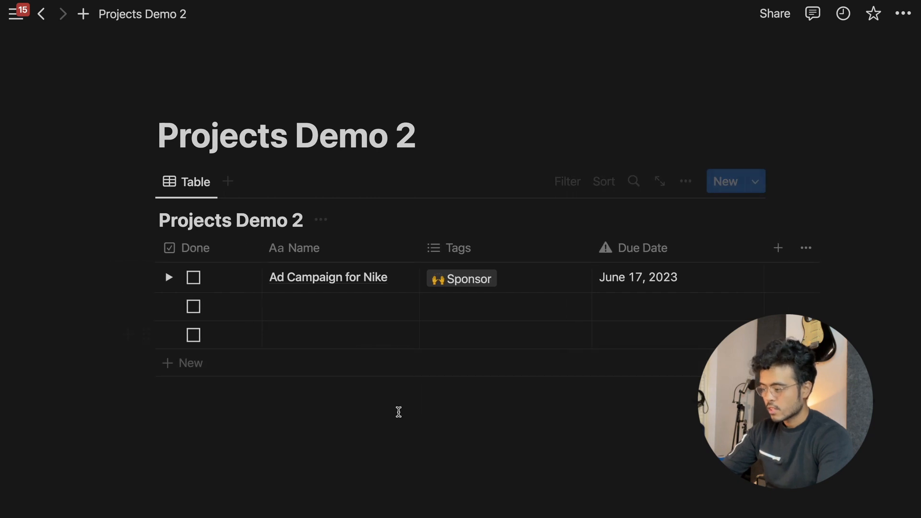
# Step: Name the first empty row "Shoot New Music Video" and tag it as Video
pyautogui.click(309, 302)
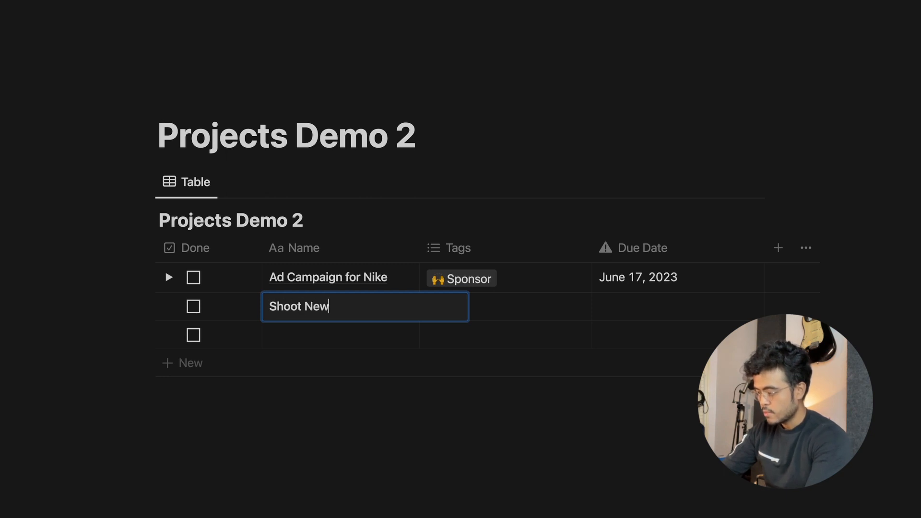
pyautogui.write('Shoot New Music Video')
pyautogui.press('Tab')
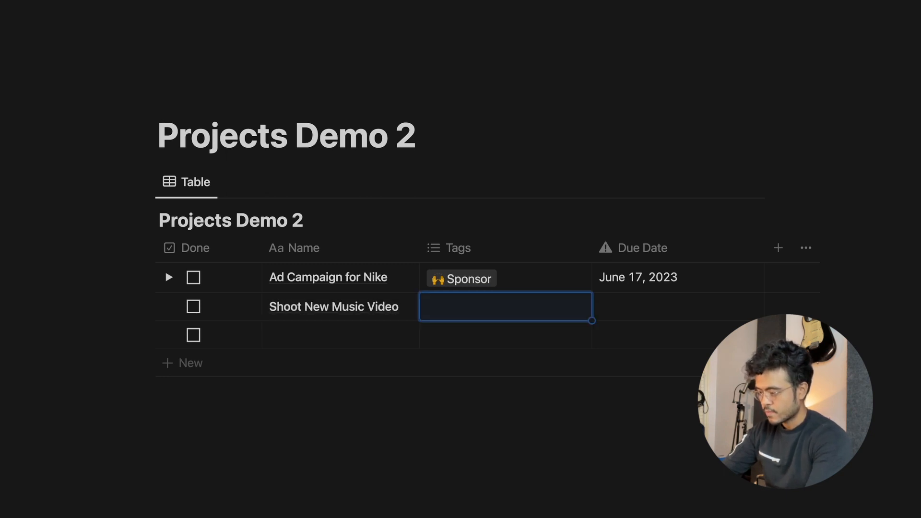
pyautogui.click(473, 303)
pyautogui.click(493, 364)
pyautogui.click(679, 312)
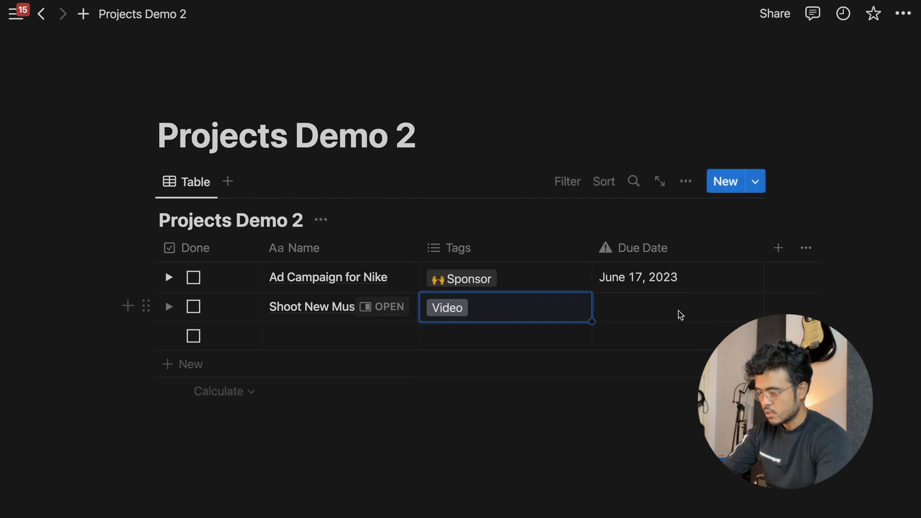
# Step: Set the Due Date of Shoot New Music Video to February 17, 2023
pyautogui.click(678, 309)
pyautogui.click(792, 158)
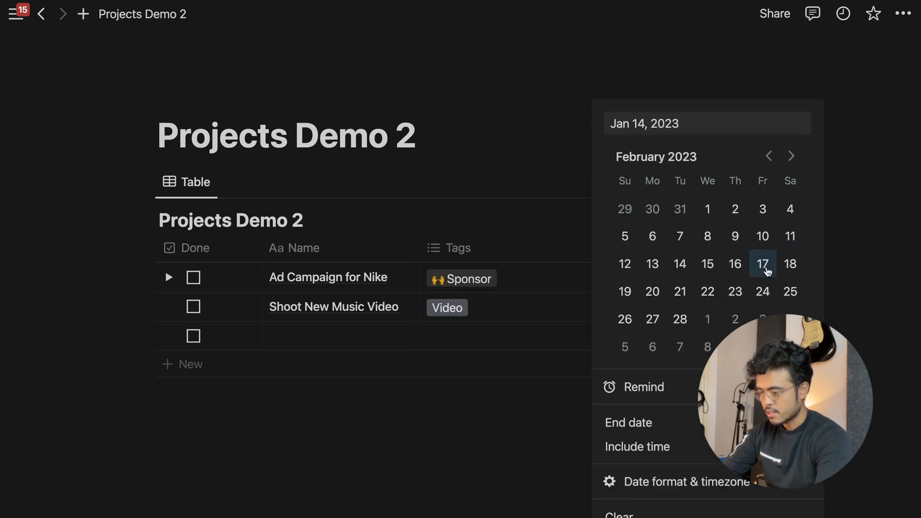
pyautogui.click(762, 263)
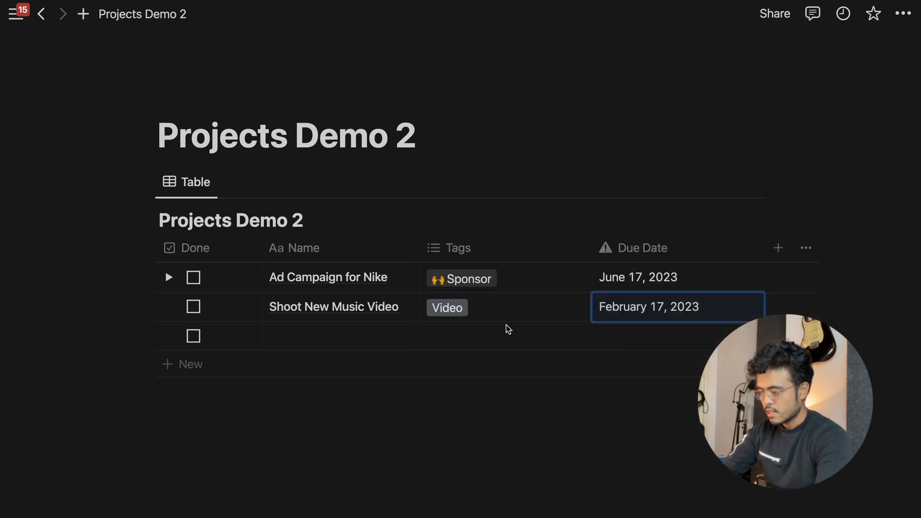
# Step: Name the remaining empty row "Photoshoot OP for new branding"
pyautogui.click(311, 341)
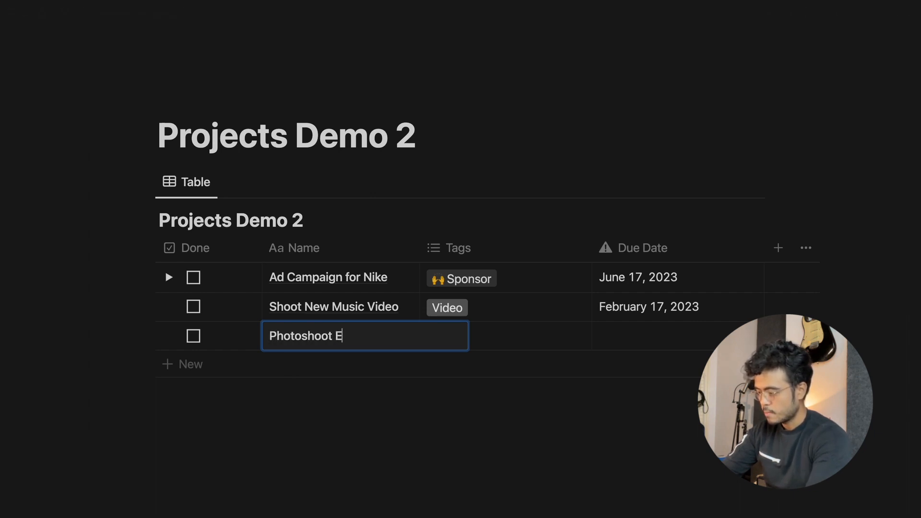
pyautogui.write('Photoshoot OP for new branding')
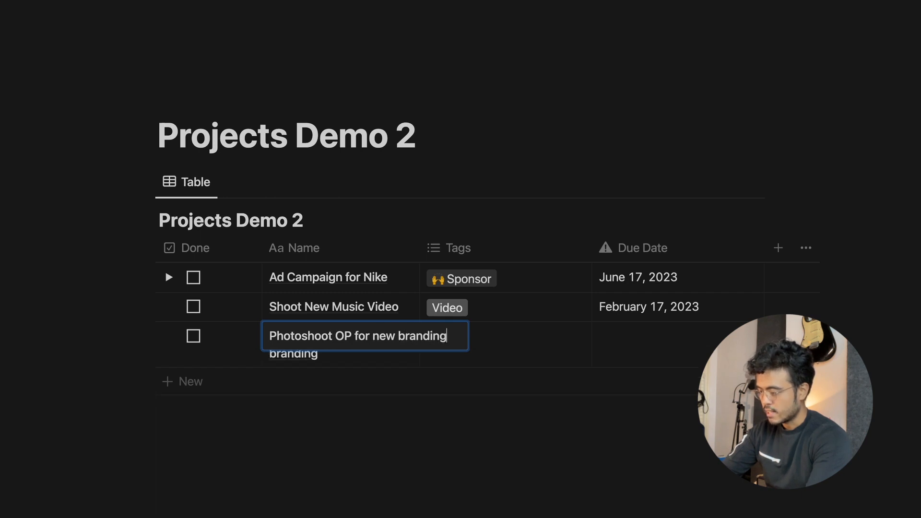
pyautogui.press('Tab')
# Step: Replace the Video tag on Shoot New Music Video with a new tag named "Photography" that starts with a camera emoji
pyautogui.click(485, 314)
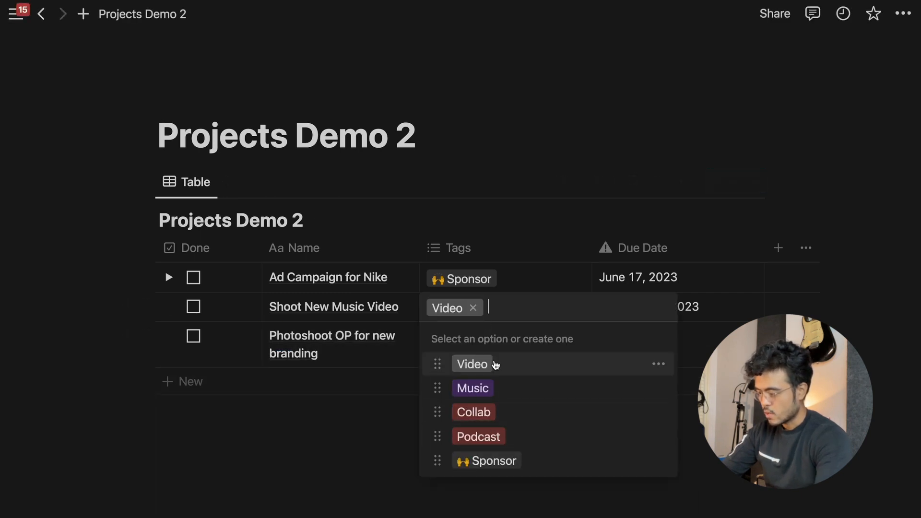
pyautogui.press('BackSpace')
pyautogui.write('Photgrao')
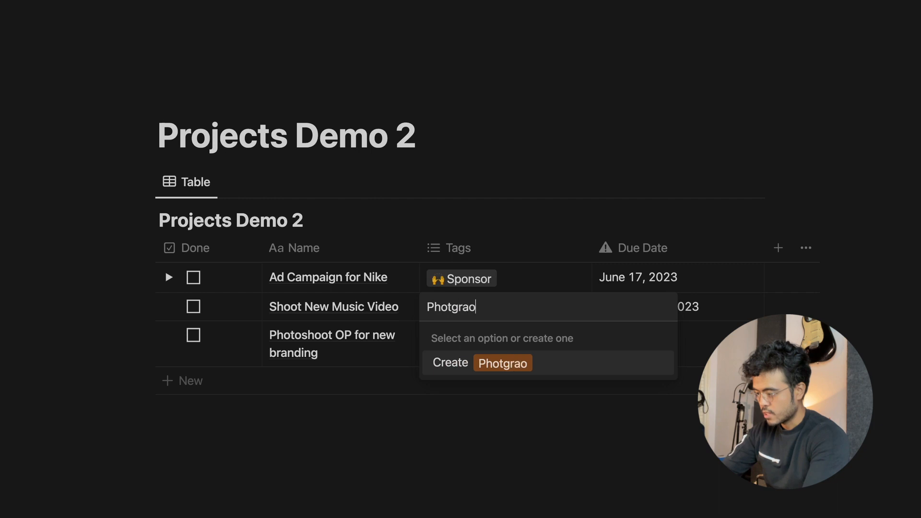
pyautogui.press('BackSpace')
pyautogui.press('BackSpace')
pyautogui.press('BackSpace')
pyautogui.press('BackSpace')
pyautogui.press('BackSpace')
pyautogui.press('BackSpace')
pyautogui.press('BackSpace')
pyautogui.press('BackSpace')
pyautogui.press('ctrl+super+space')
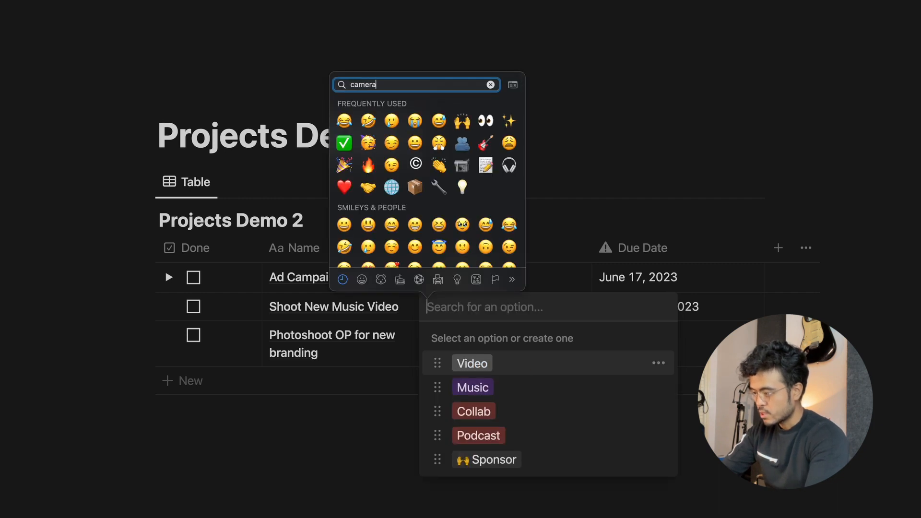
pyautogui.write('camera')
pyautogui.press('Down')
pyautogui.press('Right')
pyautogui.press('Return')
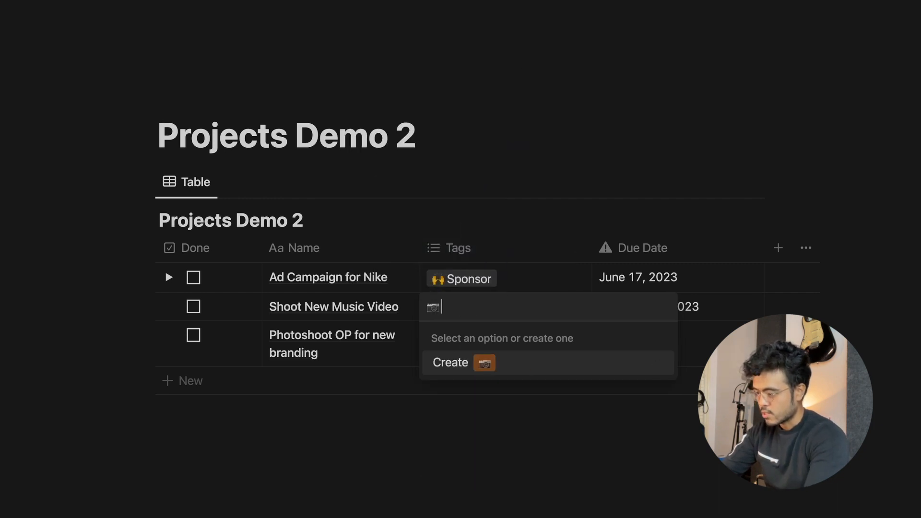
pyautogui.write('Photography')
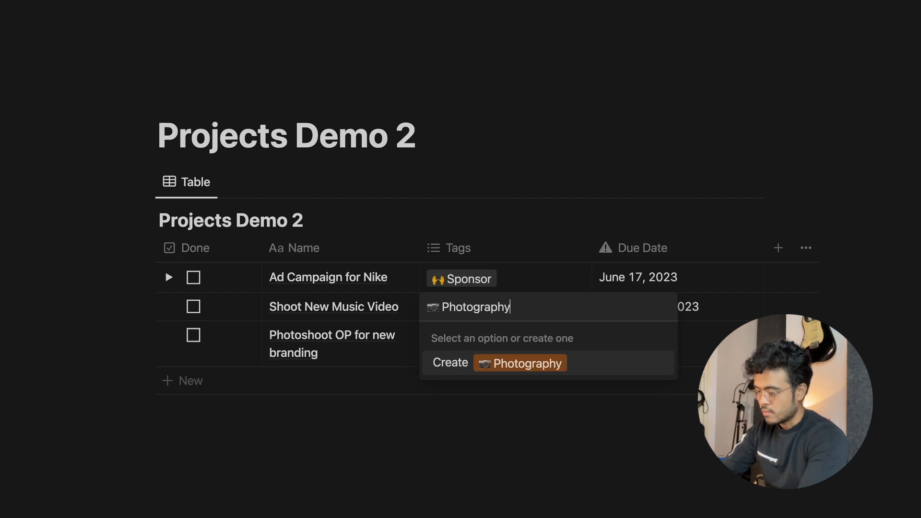
pyautogui.press('Return')
pyautogui.press('Escape')
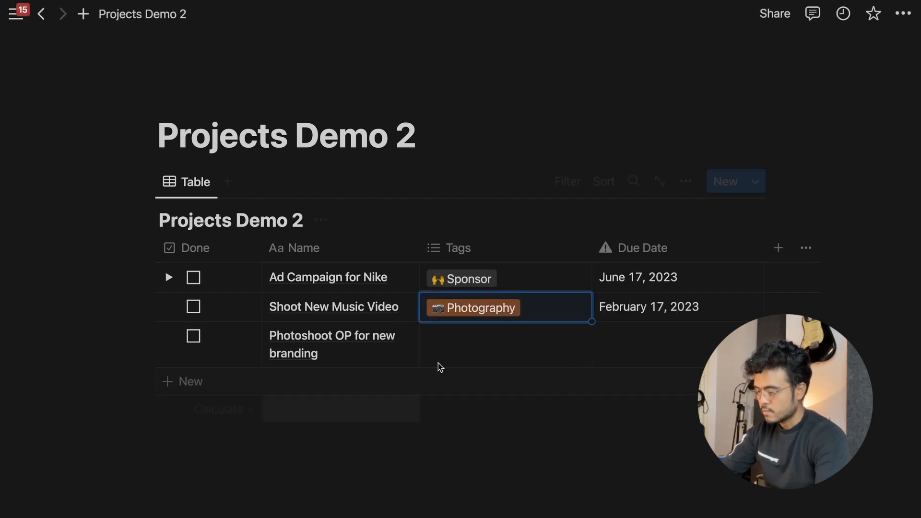
# Step: Change the tag on Shoot New Music Video from Photography back to Video
pyautogui.click(481, 322)
pyautogui.click(508, 365)
pyautogui.click(528, 308)
pyautogui.press('Escape')
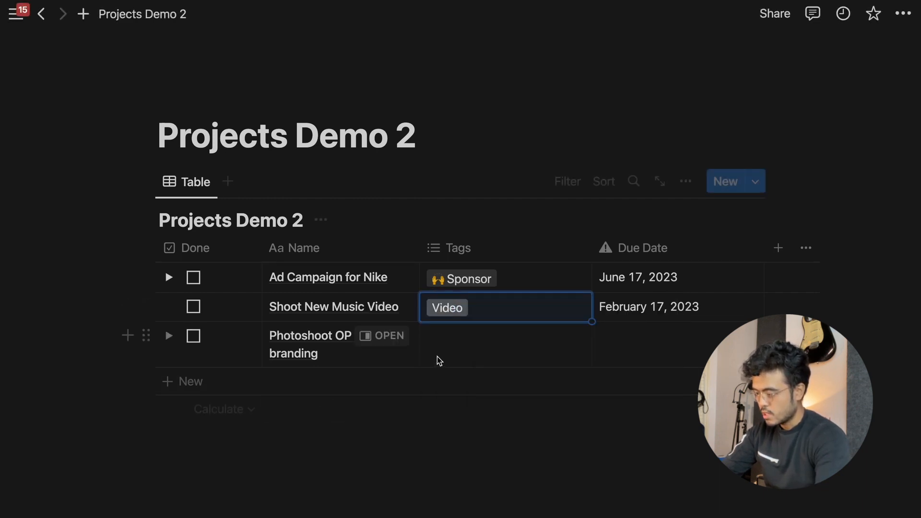
# Step: Tag Photoshoot OP for new branding as Photography and set its Due Date to January 20, 2023
pyautogui.click(439, 361)
pyautogui.click(484, 511)
pyautogui.press('Escape')
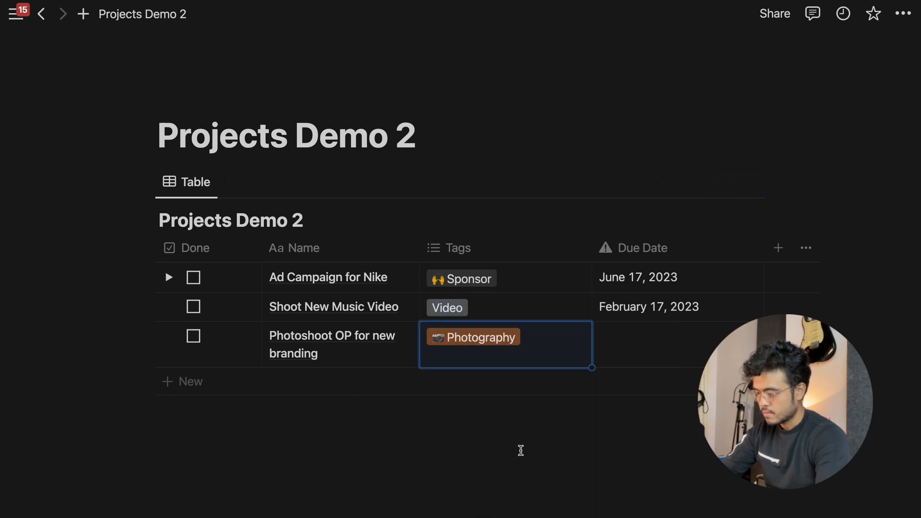
pyautogui.click(653, 349)
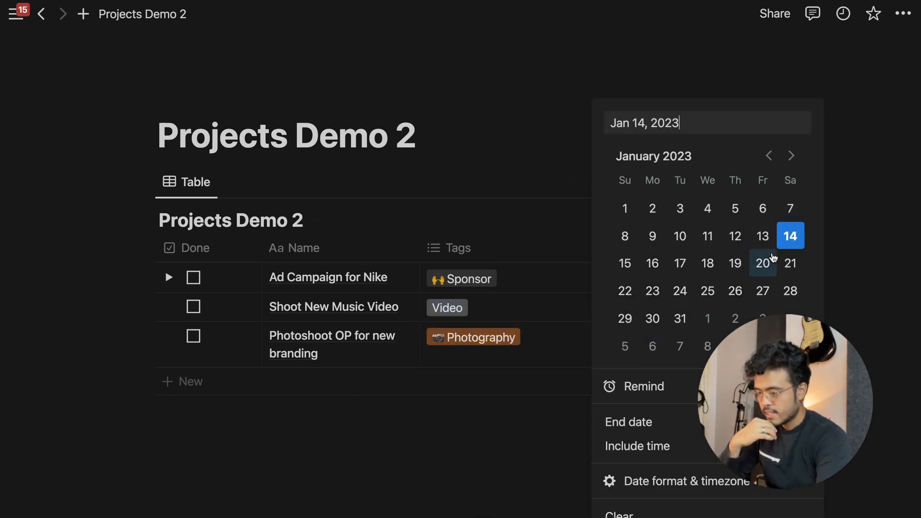
pyautogui.click(763, 263)
pyautogui.press('Escape')
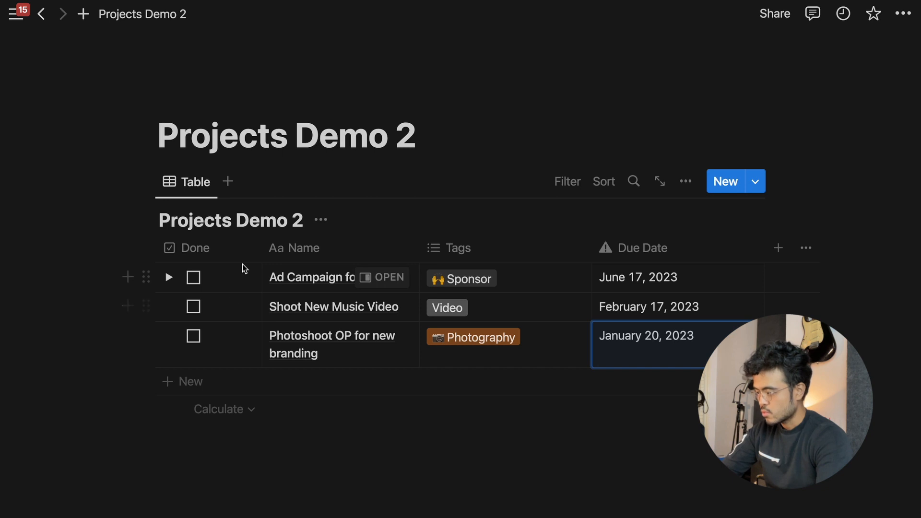
# Step: Narrow the Done column so the table fits the page width better
pyautogui.moveTo(260, 250); pyautogui.dragTo(208, 253)
pyautogui.click(316, 437)
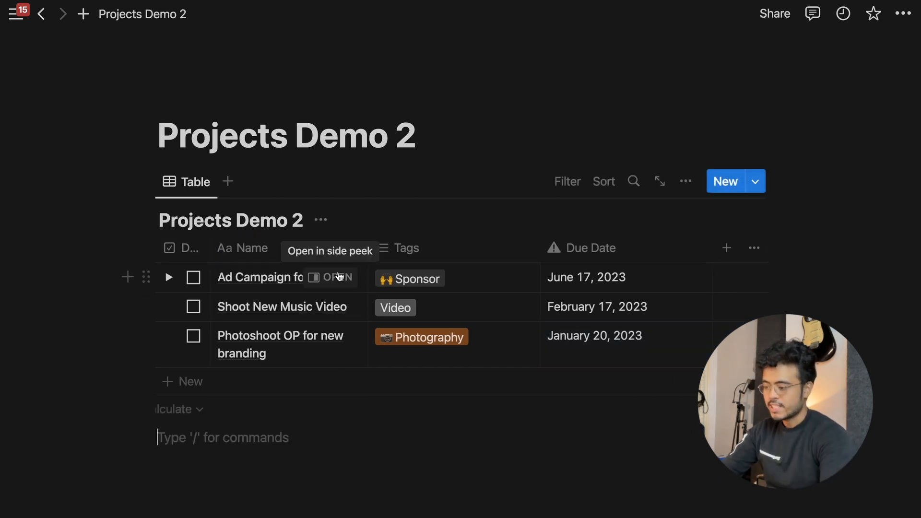
# Step: Look through the property types offered for a new database property and close the list without adding one
pyautogui.click(736, 250)
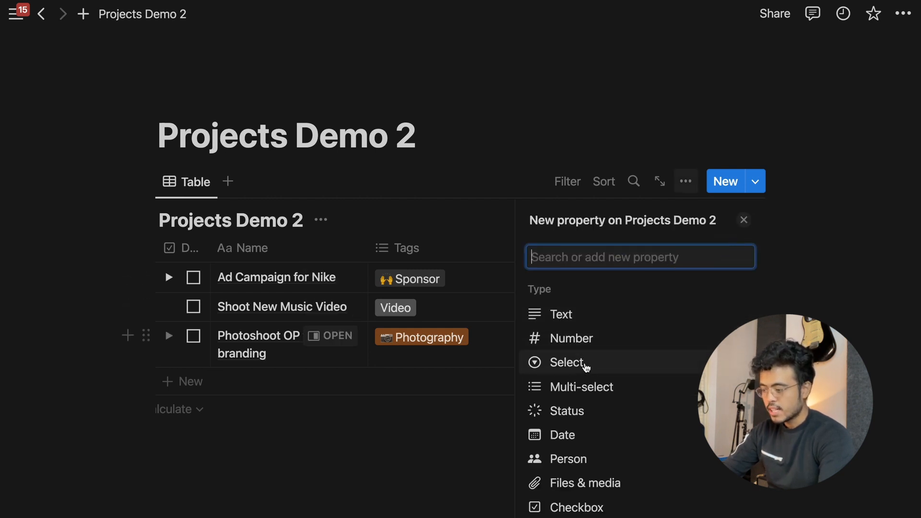
pyautogui.scroll(-2, 587, 413)
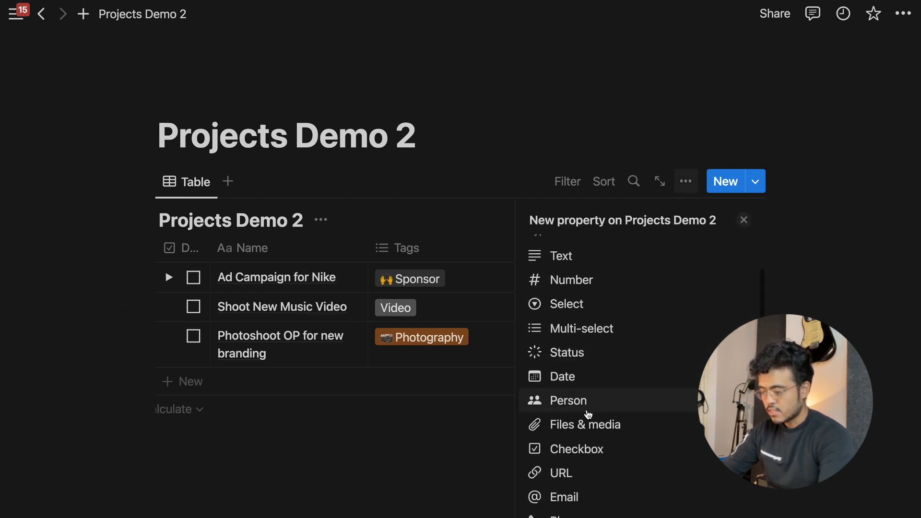
pyautogui.scroll(-5, 591, 421)
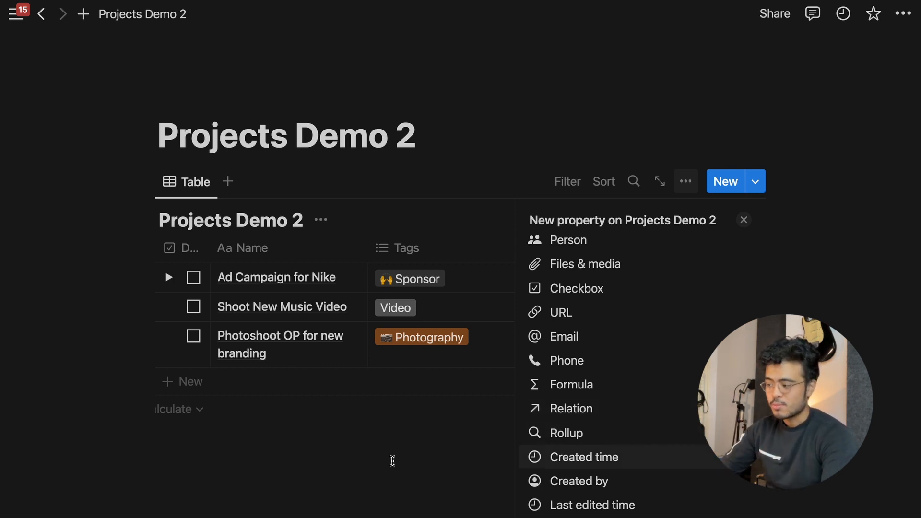
pyautogui.click(392, 460)
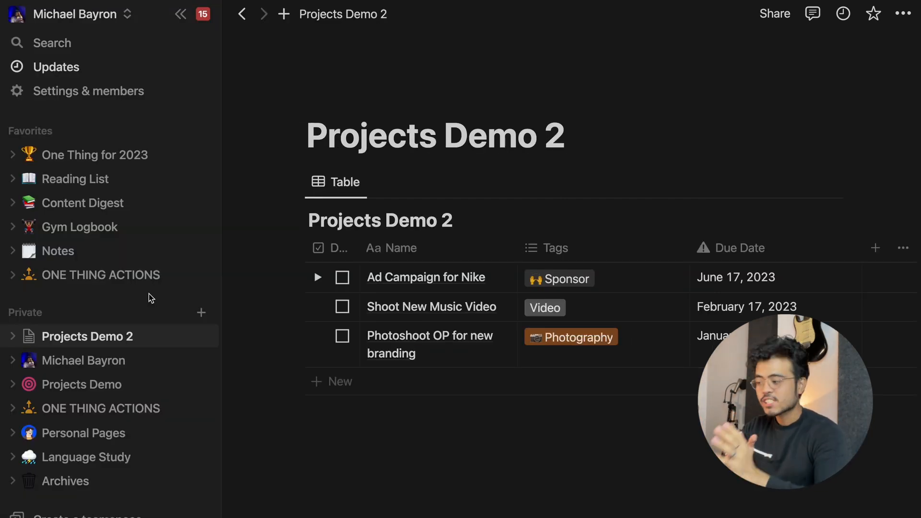
# Step: Open the ONE THING ACTIONS page from the favorites and hide the sidebar
pyautogui.click(128, 281)
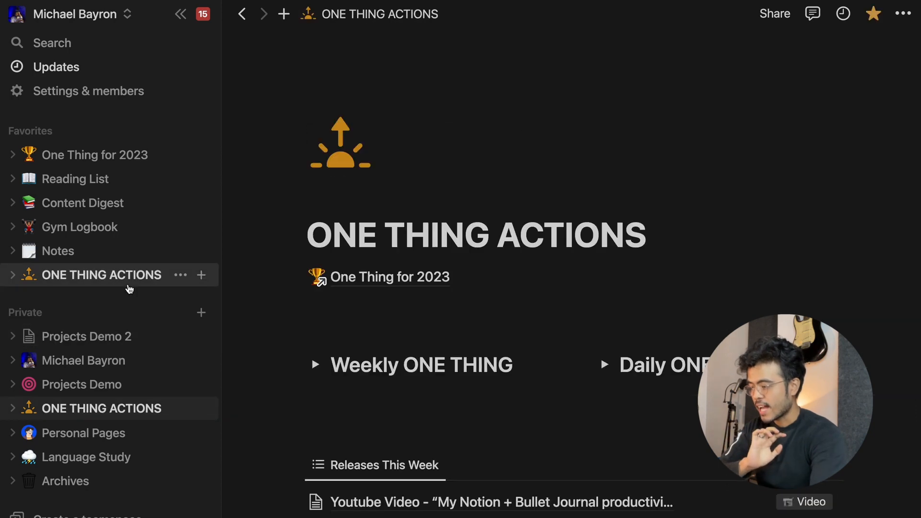
pyautogui.scroll(-1, 364, 330)
pyautogui.hotkey('ctrl', '\\')
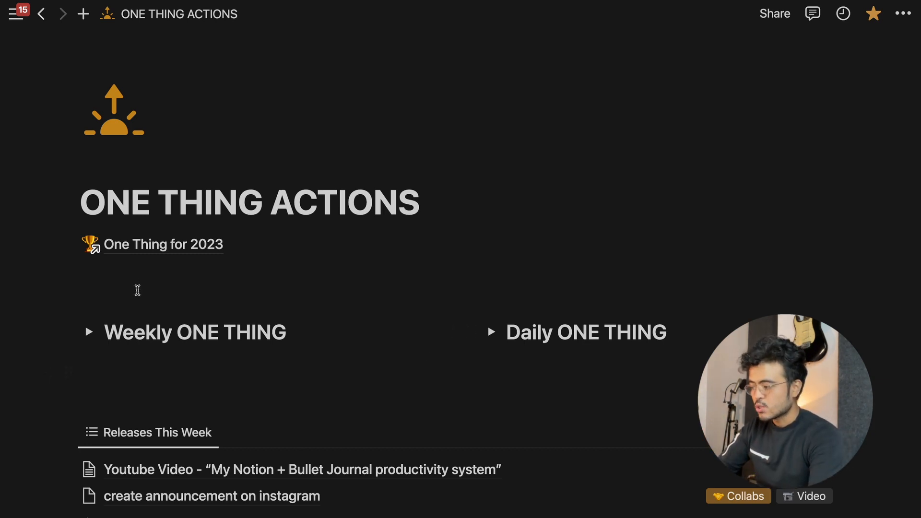
# Step: Open the One Thing for 2023 page, read down to its ONE THING FOR 2023 section and return to ONE THING ACTIONS
pyautogui.click(170, 247)
pyautogui.scroll(-10, 336, 261)
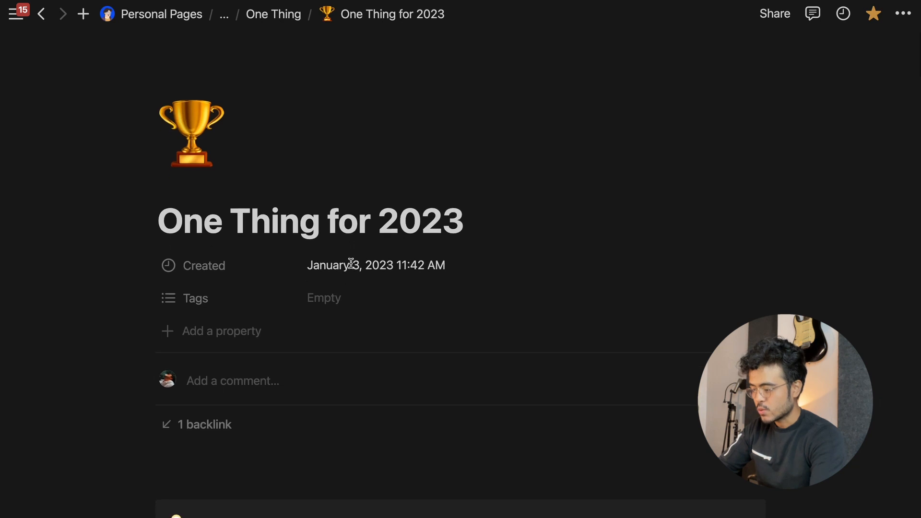
pyautogui.scroll(-20, 350, 262)
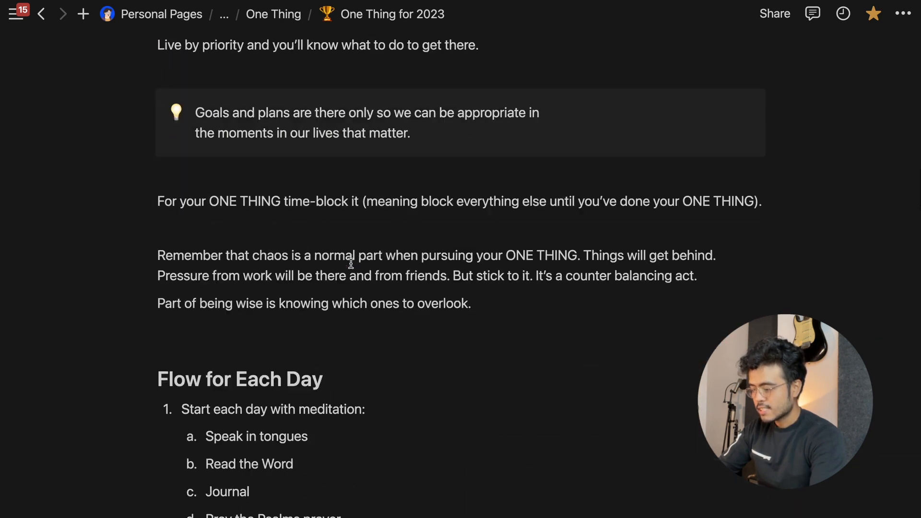
pyautogui.scroll(-15, 351, 263)
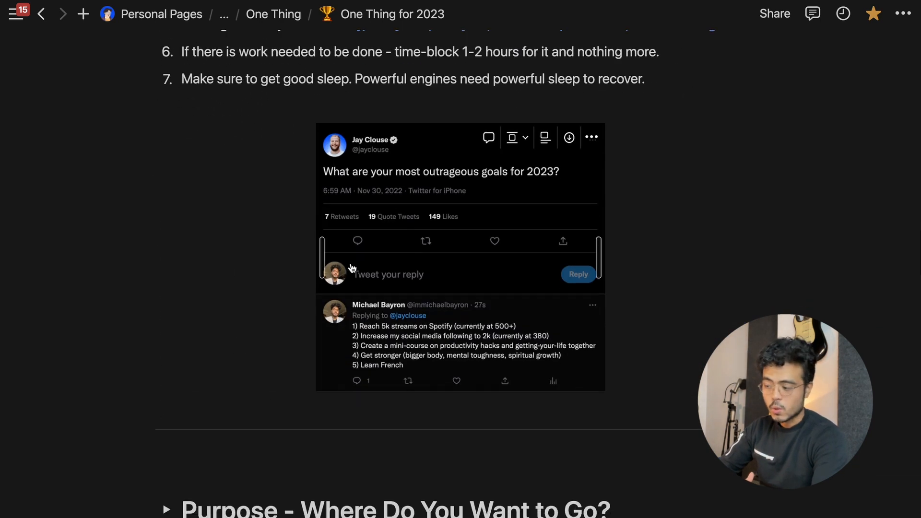
pyautogui.scroll(2, 351, 263)
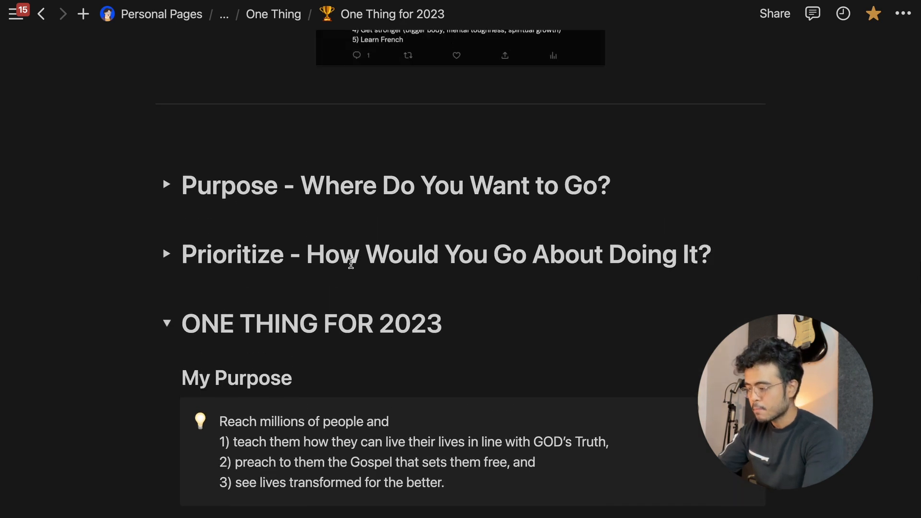
pyautogui.press('super+bracketleft')
pyautogui.scroll(-1, 426, 336)
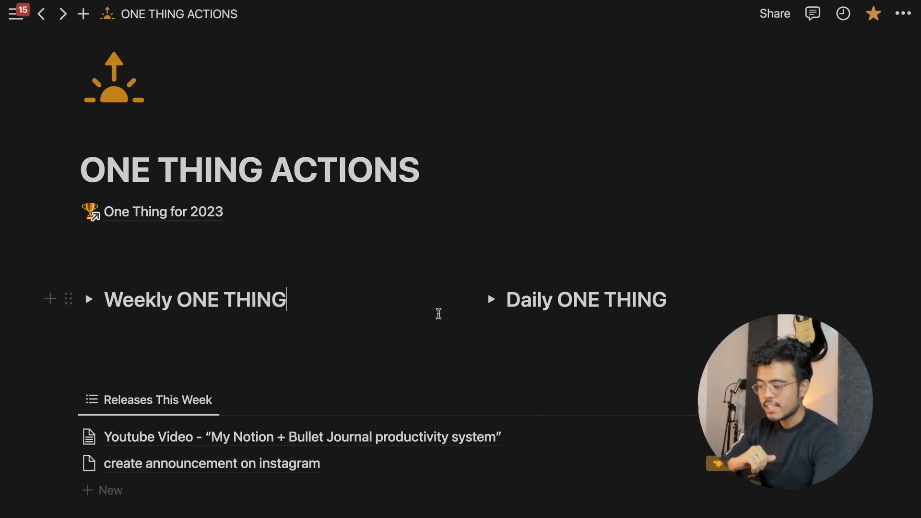
# Step: Expand the Weekly ONE THING toggle and read through its weekly questions and answers
pyautogui.moveTo(668, 301); pyautogui.dragTo(602, 300)
pyautogui.click(602, 299)
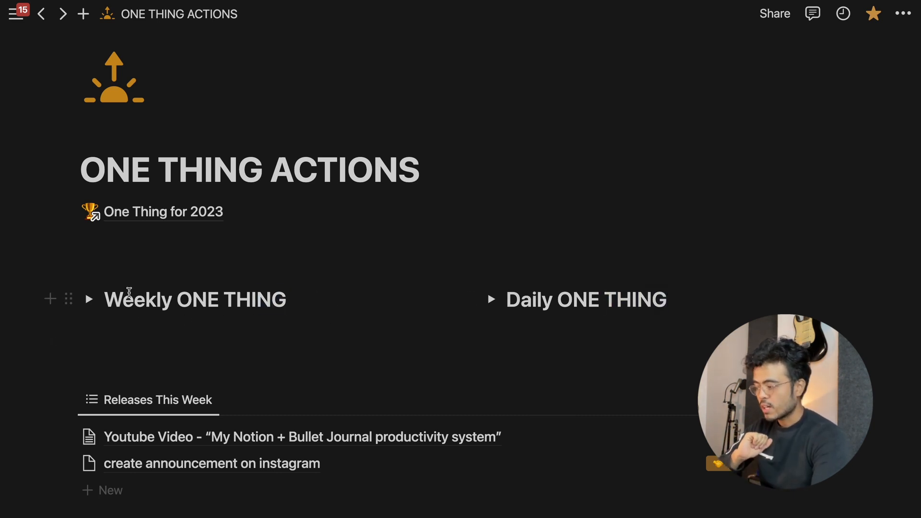
pyautogui.click(89, 300)
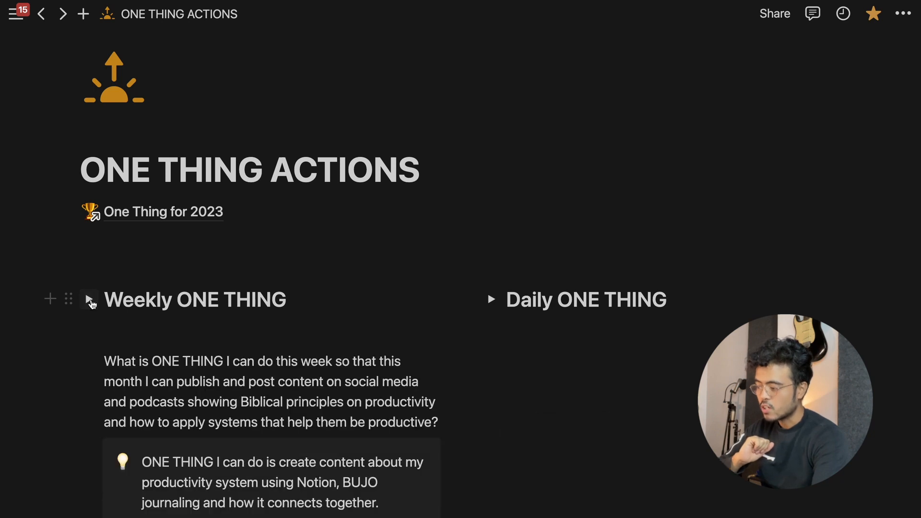
pyautogui.scroll(-10, 180, 330)
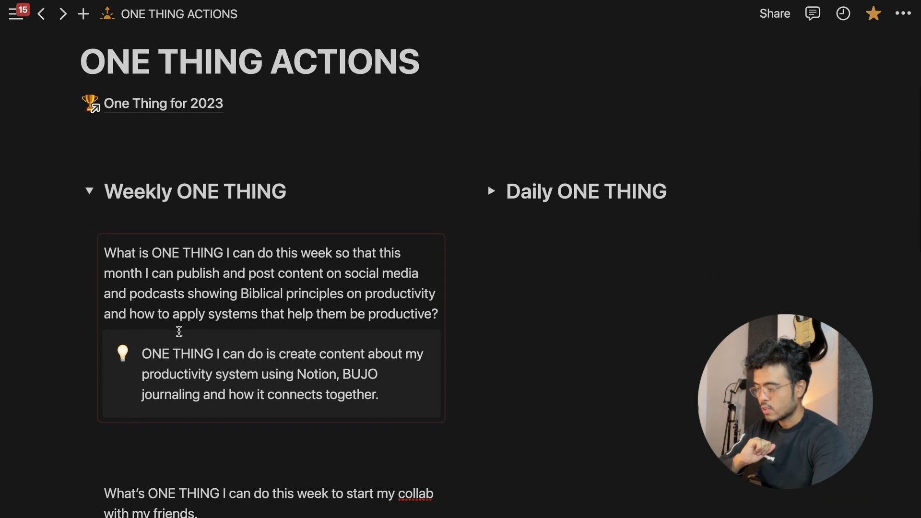
pyautogui.scroll(-15, 179, 331)
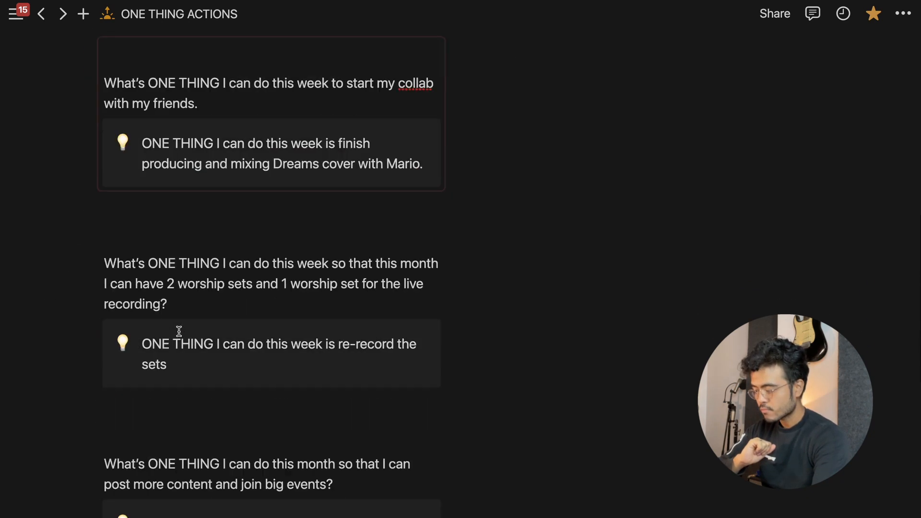
pyautogui.scroll(-11, 179, 331)
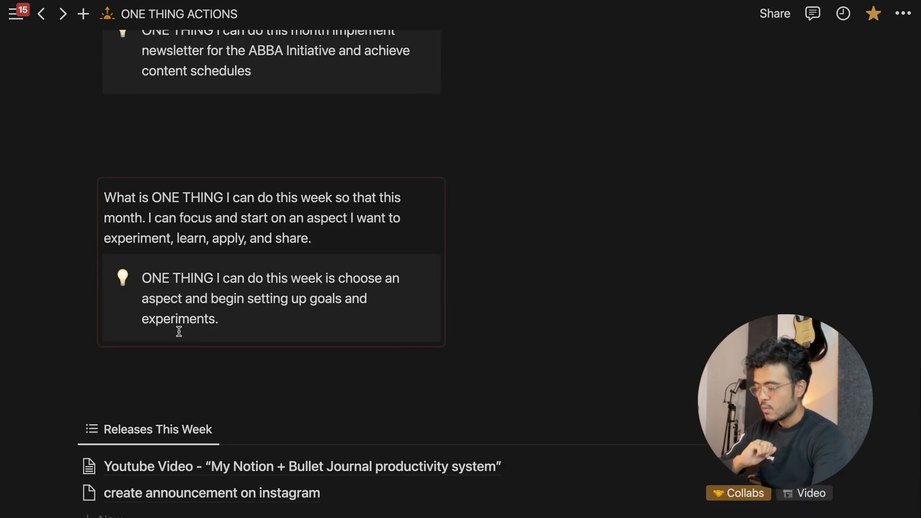
pyautogui.scroll(17, 178, 331)
pyautogui.scroll(17, 179, 331)
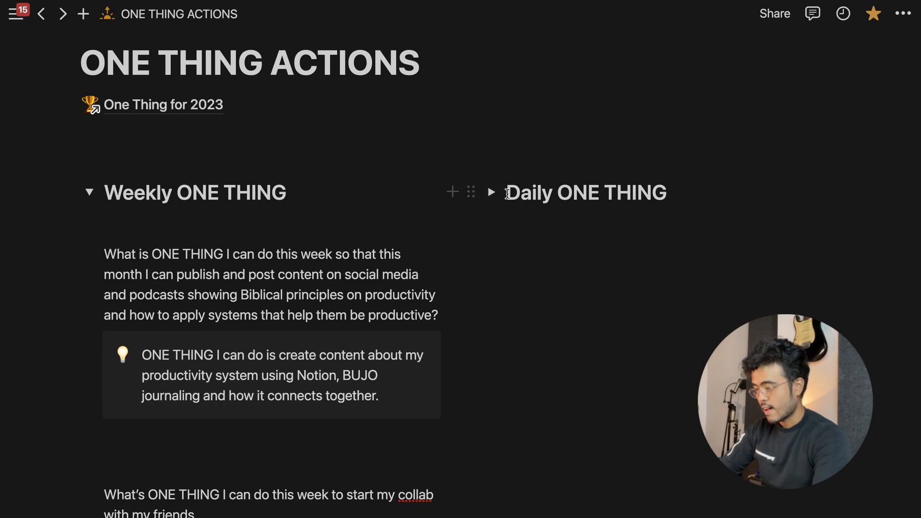
# Step: Expand the Daily ONE THING toggle, read through its entries, and collapse both the Daily and Weekly toggles
pyautogui.click(491, 193)
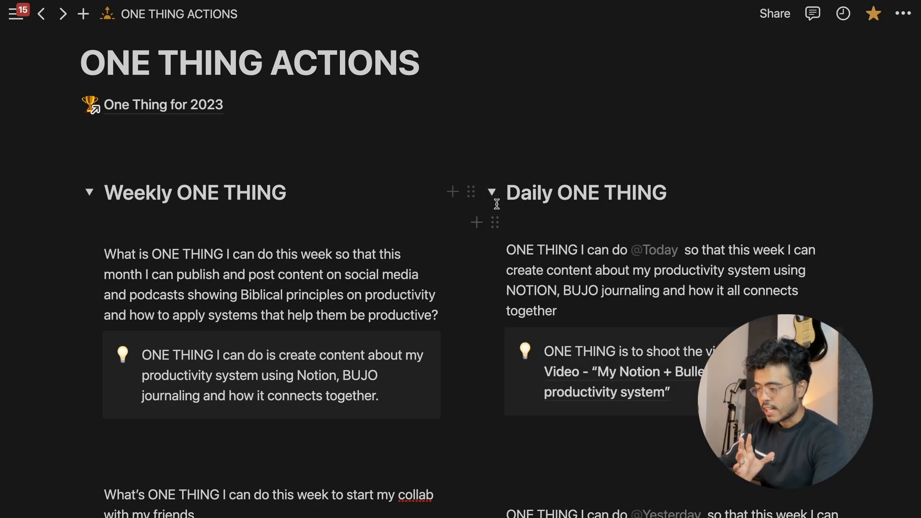
pyautogui.scroll(-5, 518, 238)
pyautogui.scroll(-20, 528, 241)
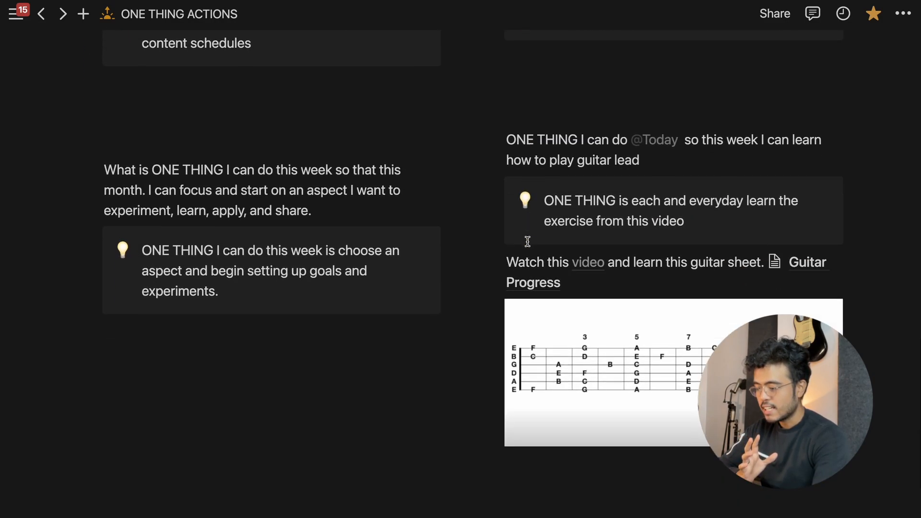
pyautogui.scroll(20, 528, 241)
pyautogui.scroll(5, 528, 241)
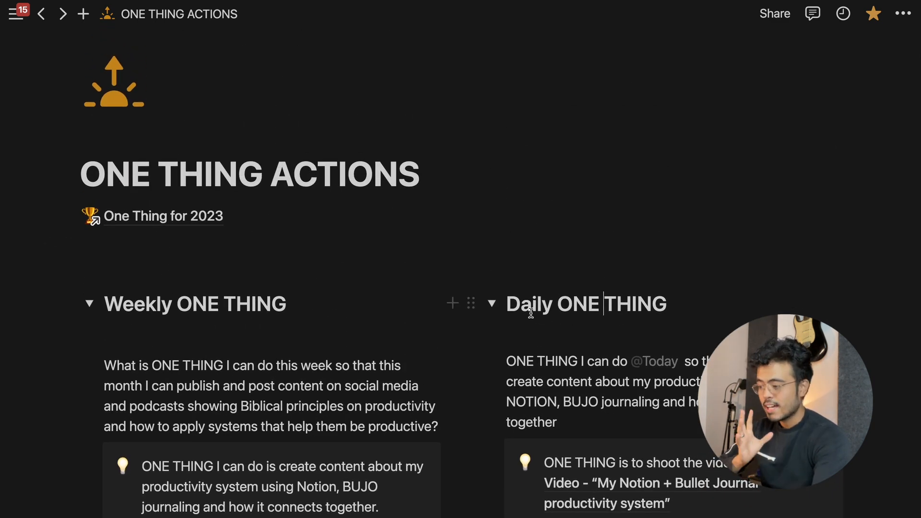
pyautogui.click(492, 303)
pyautogui.click(89, 303)
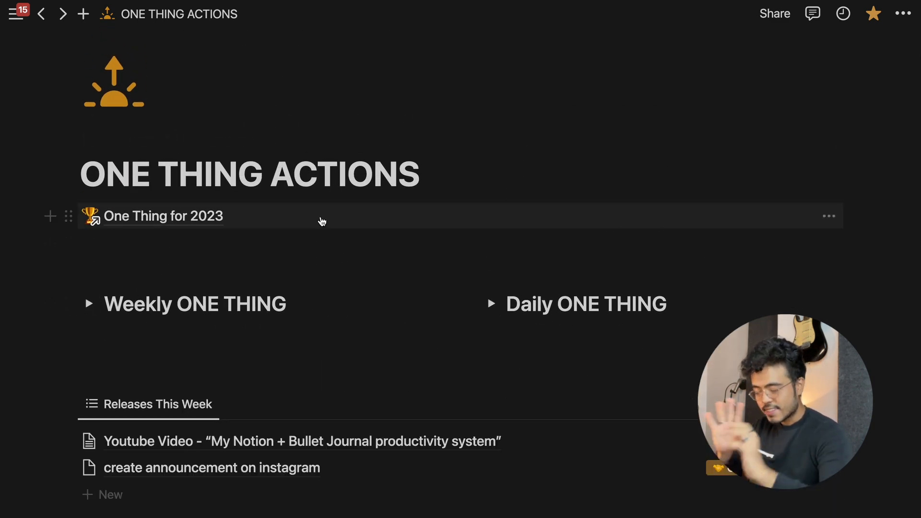